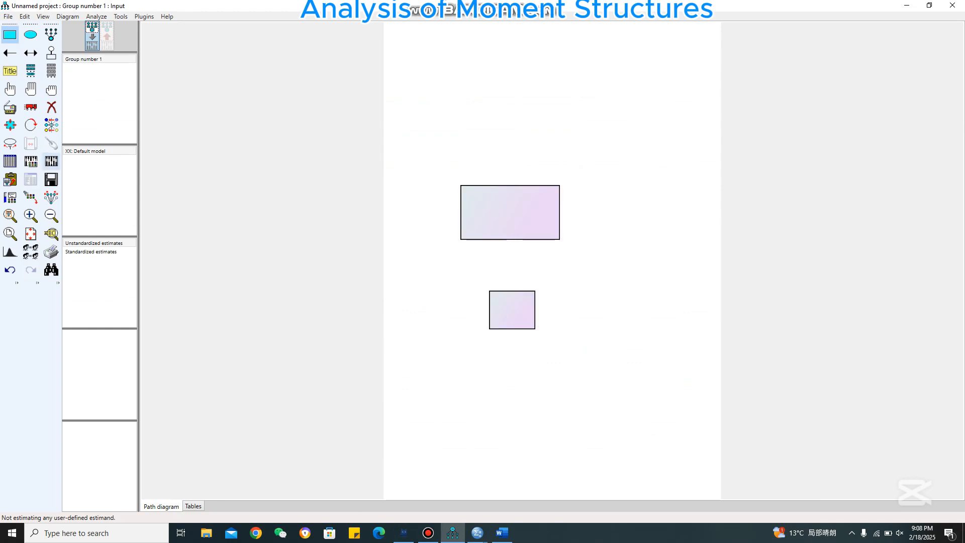
- Erase the wide rectangle and the small rectangle below it from the path diagram
{"action": "left_click", "coordinate": [52, 107]}
{"action": "left_click", "coordinate": [510, 212]}
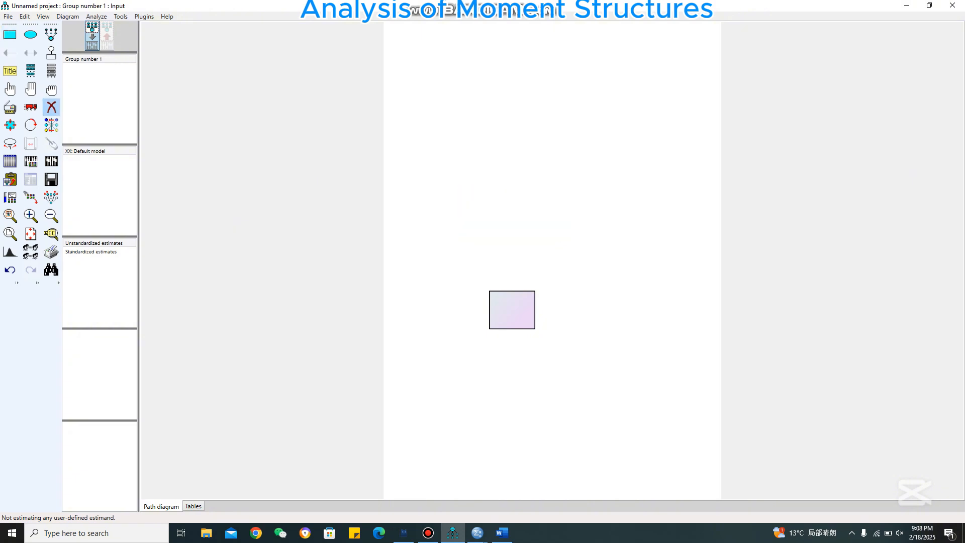
{"action": "left_click", "coordinate": [512, 309]}
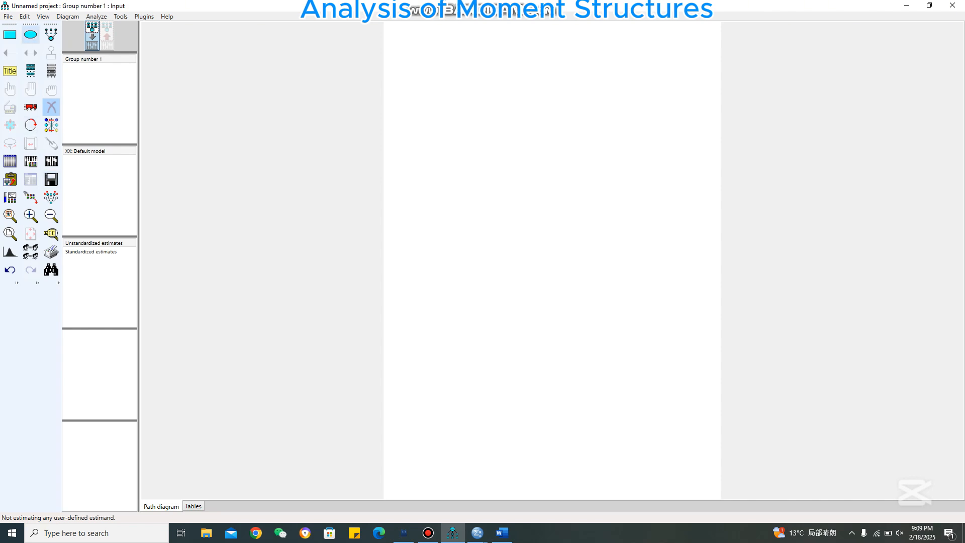
- Draw an observed-variable rectangle in the upper half of the page and add a unique error variable to it
{"action": "left_click", "coordinate": [10, 35]}
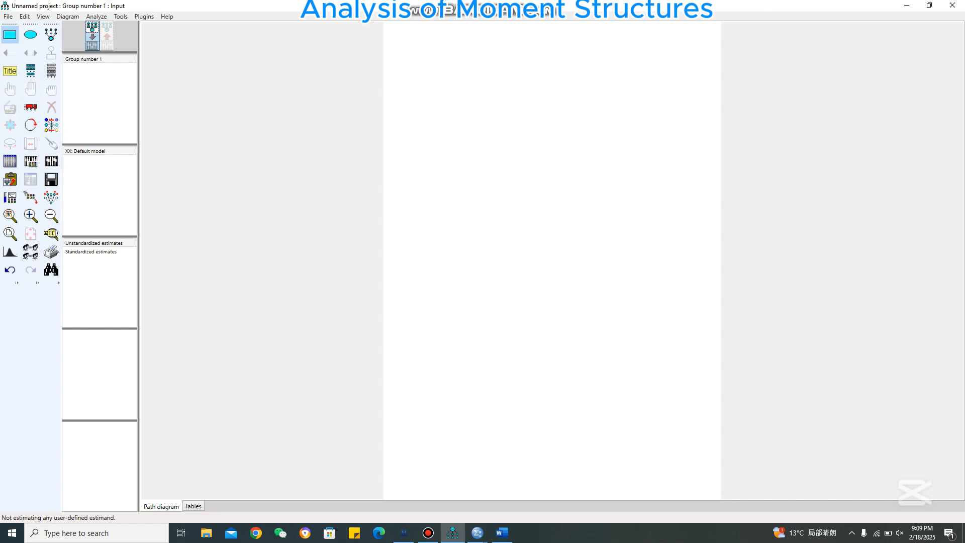
{"action": "mouse_move", "coordinate": [449, 200]}
{"action": "left_mouse_down"}
{"action": "mouse_move", "coordinate": [491, 265]}
{"action": "mouse_move", "coordinate": [536, 261]}
{"action": "left_mouse_up"}
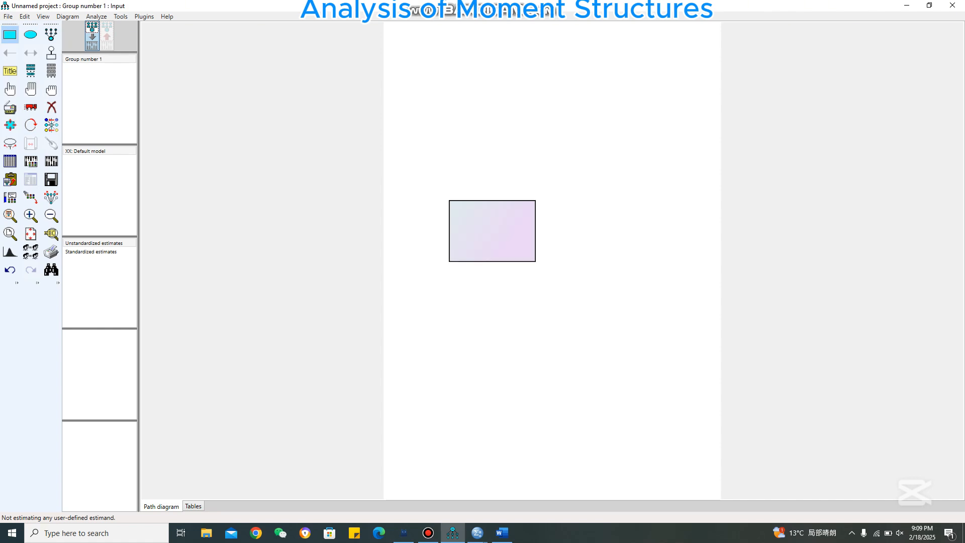
{"action": "left_click", "coordinate": [51, 52]}
{"action": "left_click", "coordinate": [492, 231]}
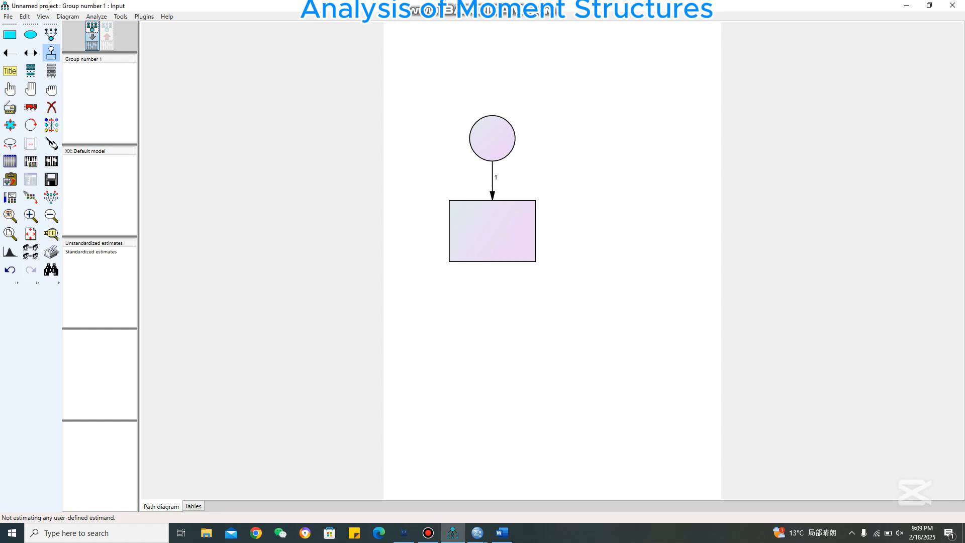
- Erase the error variable circle and the rectangle it points to
{"action": "left_click", "coordinate": [50, 106]}
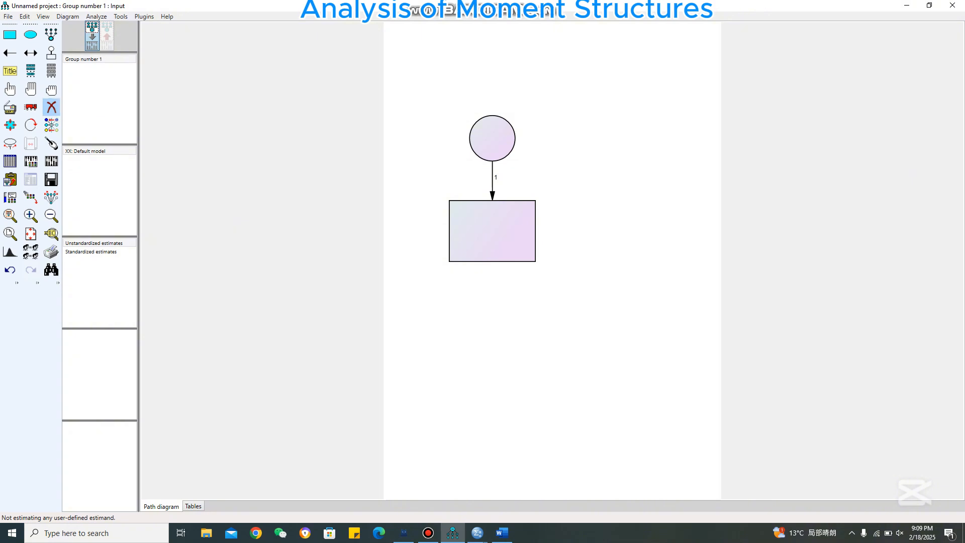
{"action": "left_click", "coordinate": [492, 138]}
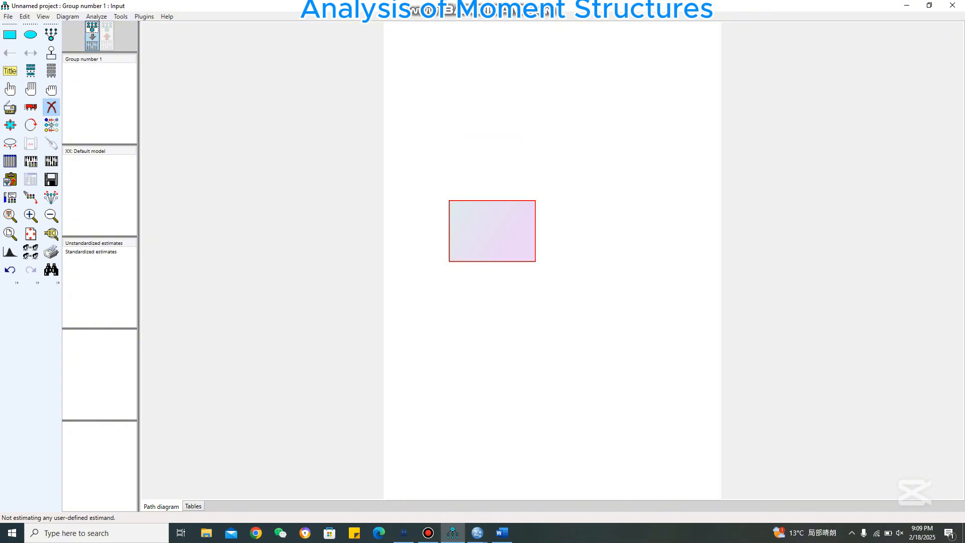
{"action": "left_click", "coordinate": [492, 231]}
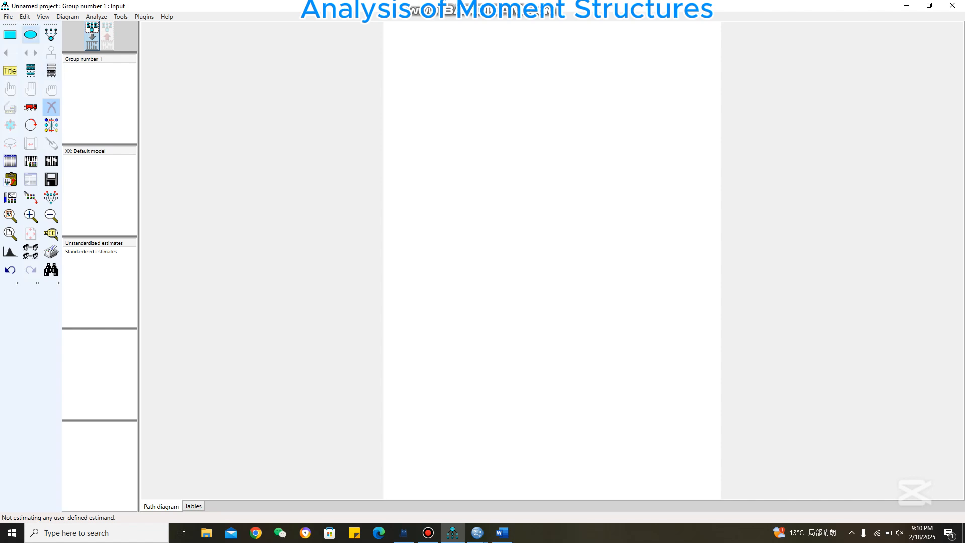
- Draw an unobserved-variable ellipse, a narrow rectangle above it and a large observed-variable rectangle to its right
{"action": "left_click", "coordinate": [31, 34]}
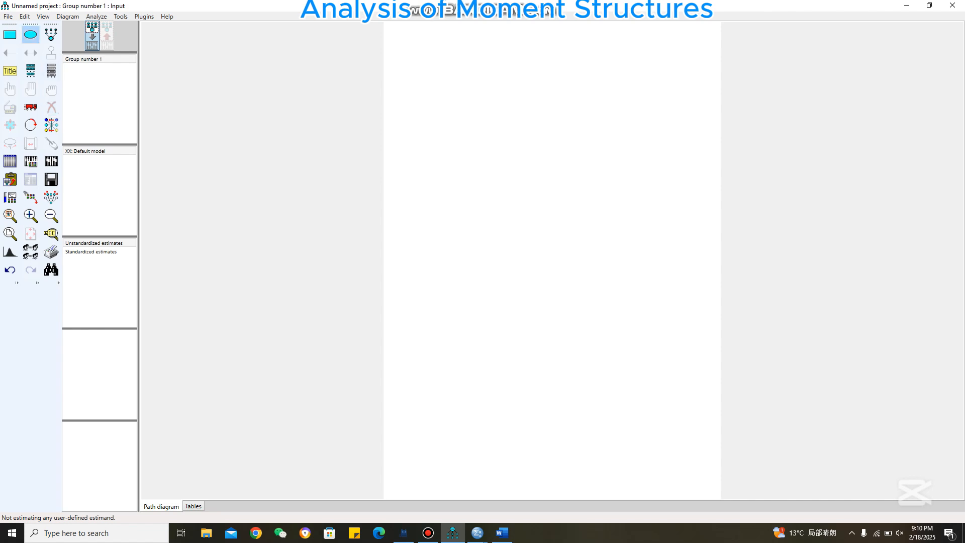
{"action": "left_click_drag", "start_coordinate": [477, 167], "coordinate": [570, 206]}
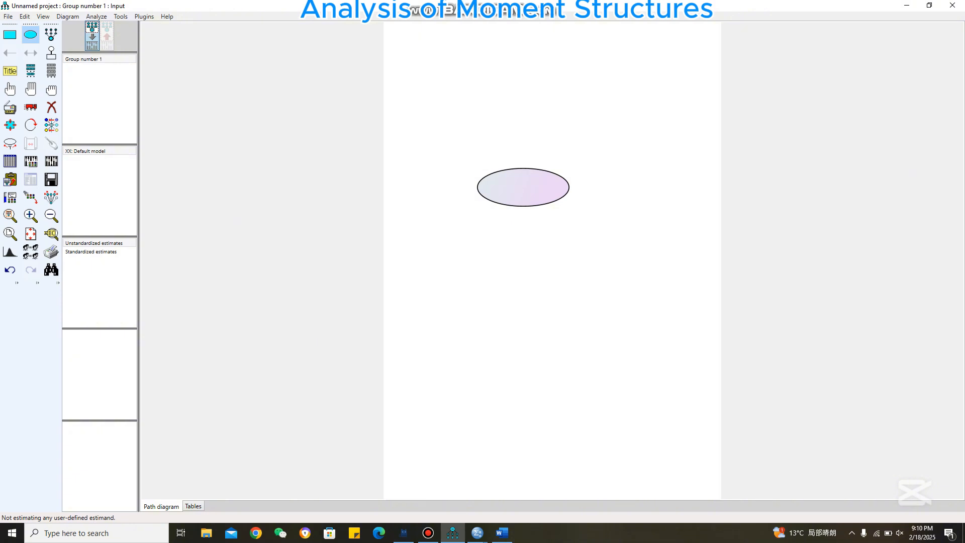
{"action": "left_click", "coordinate": [10, 34]}
{"action": "mouse_move", "coordinate": [513, 157]}
{"action": "left_mouse_down"}
{"action": "mouse_move", "coordinate": [521, 130]}
{"action": "mouse_move", "coordinate": [630, 180]}
{"action": "mouse_move", "coordinate": [663, 223]}
{"action": "left_mouse_up"}
{"action": "key", "text": "F5"}
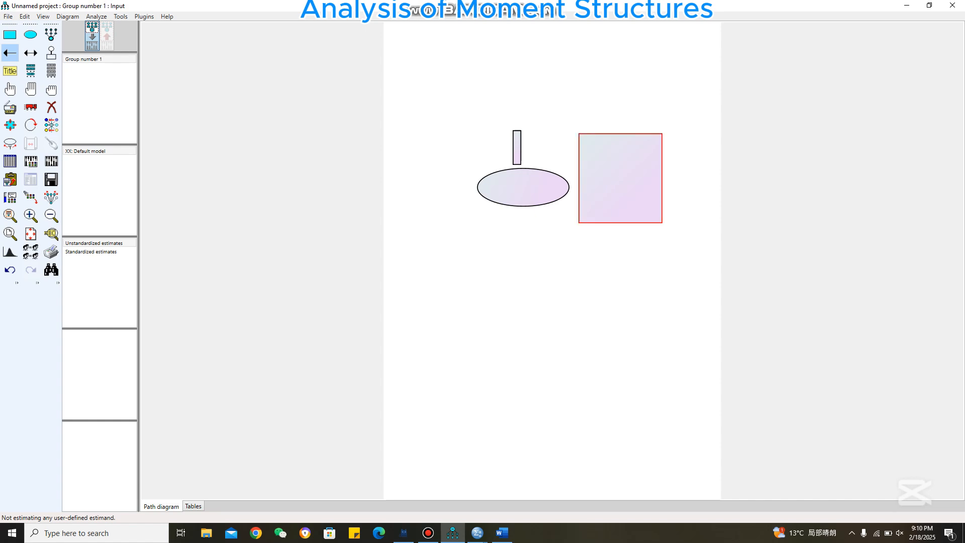
{"action": "left_click_drag", "start_coordinate": [602, 215], "coordinate": [528, 322]}
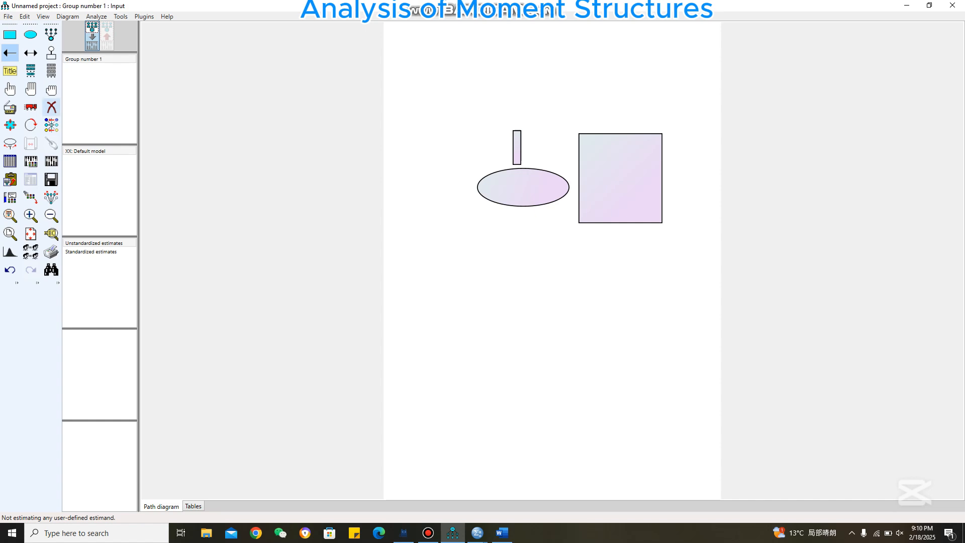
- Erase the ellipse and the narrow rectangle, keeping the large rectangle
{"action": "left_click", "coordinate": [51, 106]}
{"action": "left_click", "coordinate": [522, 187]}
{"action": "left_click", "coordinate": [516, 147]}
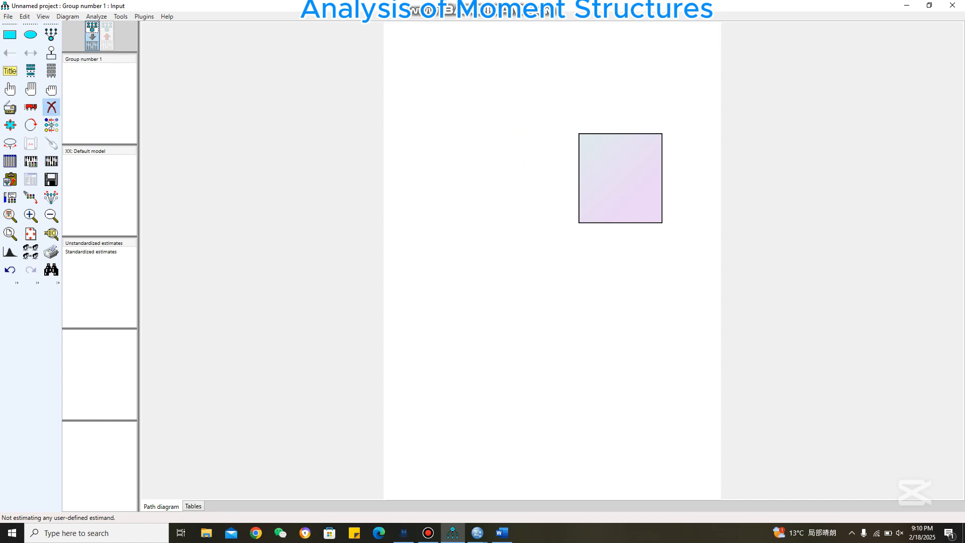
- Draw an unobserved-variable circle left of the large rectangle and a single-headed path from the circle to the rectangle
{"action": "left_click", "coordinate": [30, 35]}
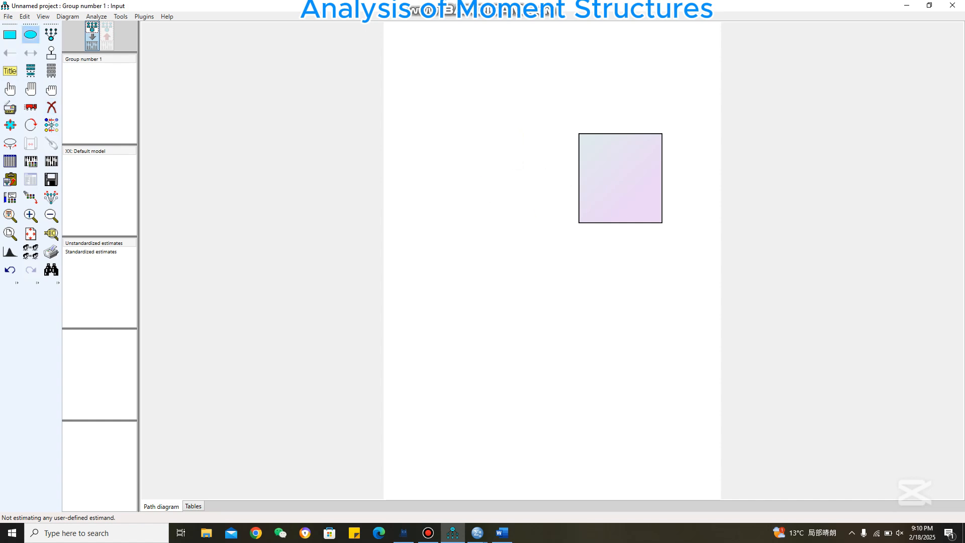
{"action": "left_click_drag", "start_coordinate": [420, 160], "coordinate": [491, 227]}
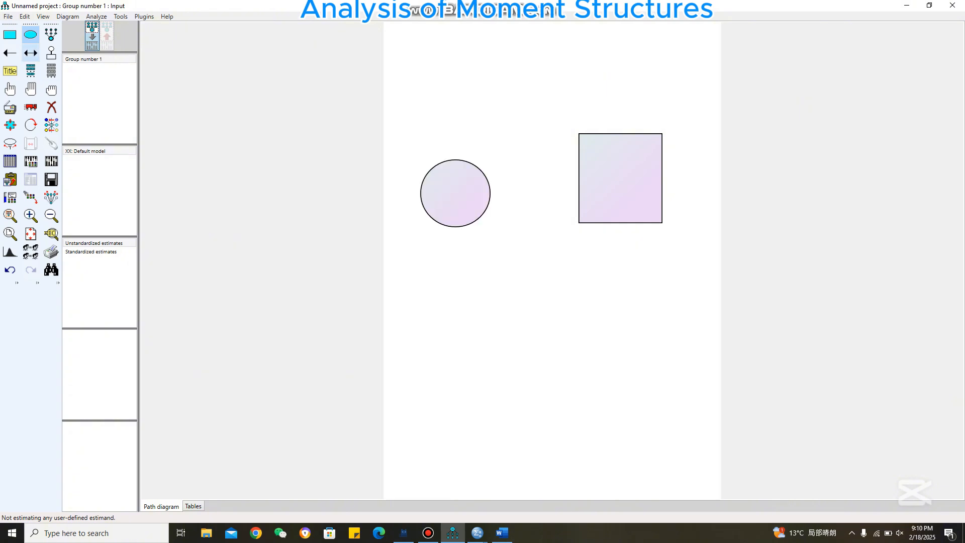
{"action": "left_click", "coordinate": [9, 53]}
{"action": "left_click_drag", "start_coordinate": [474, 189], "coordinate": [603, 186]}
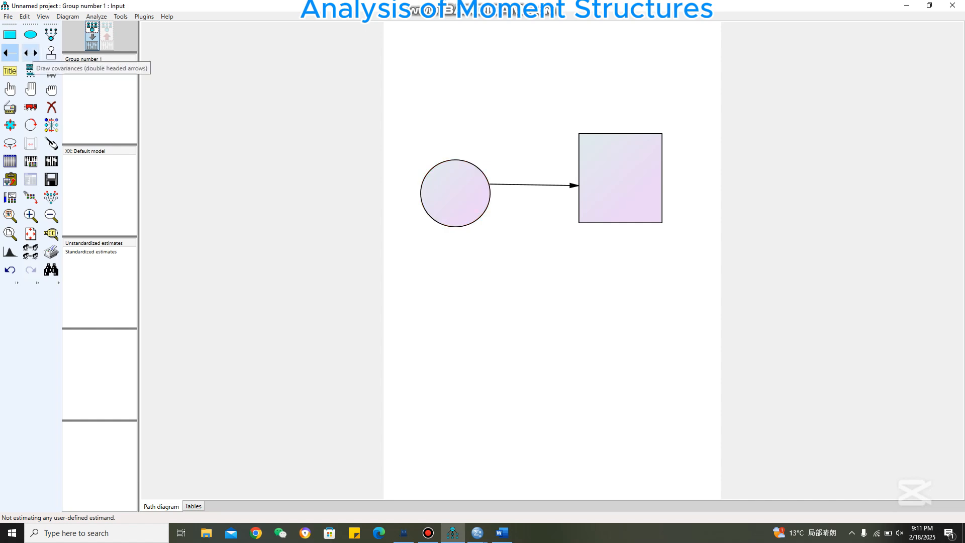
- Try to draw a double-headed covariance arrow between the circle and the rectangle
{"action": "left_click", "coordinate": [31, 53]}
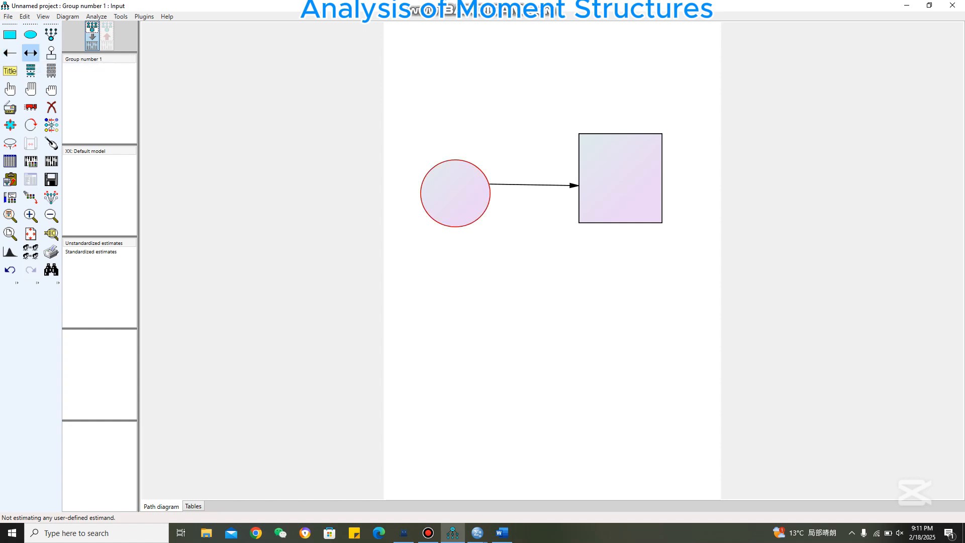
{"action": "left_click_drag", "start_coordinate": [451, 169], "coordinate": [623, 123]}
{"action": "left_click_drag", "start_coordinate": [465, 187], "coordinate": [629, 215]}
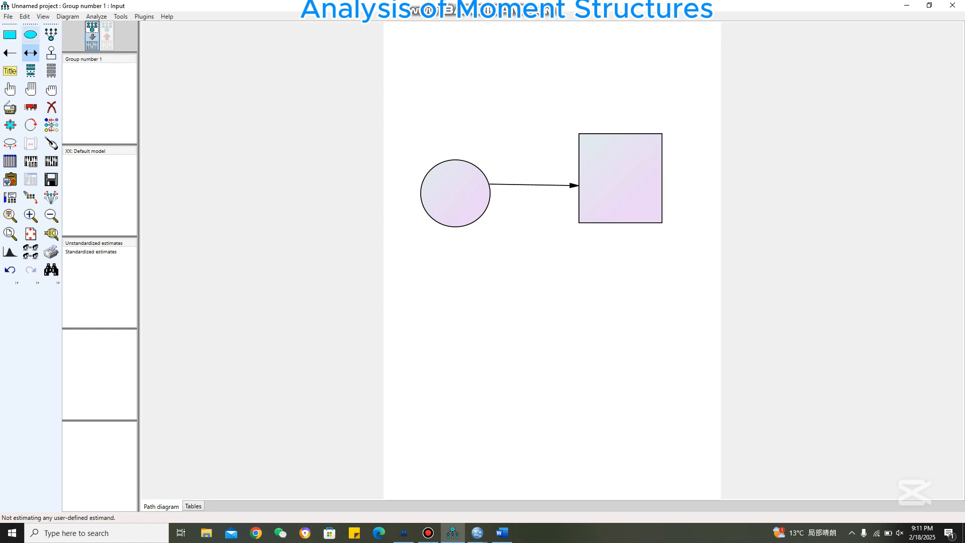
- Draw an unobserved-variable ellipse below the two shapes and connect the circle to it with a double-headed covariance arrow
{"action": "left_click", "coordinate": [30, 35]}
{"action": "mouse_move", "coordinate": [480, 296]}
{"action": "left_mouse_down"}
{"action": "mouse_move", "coordinate": [596, 347]}
{"action": "mouse_move", "coordinate": [604, 341]}
{"action": "left_mouse_up"}
{"action": "left_click", "coordinate": [31, 53]}
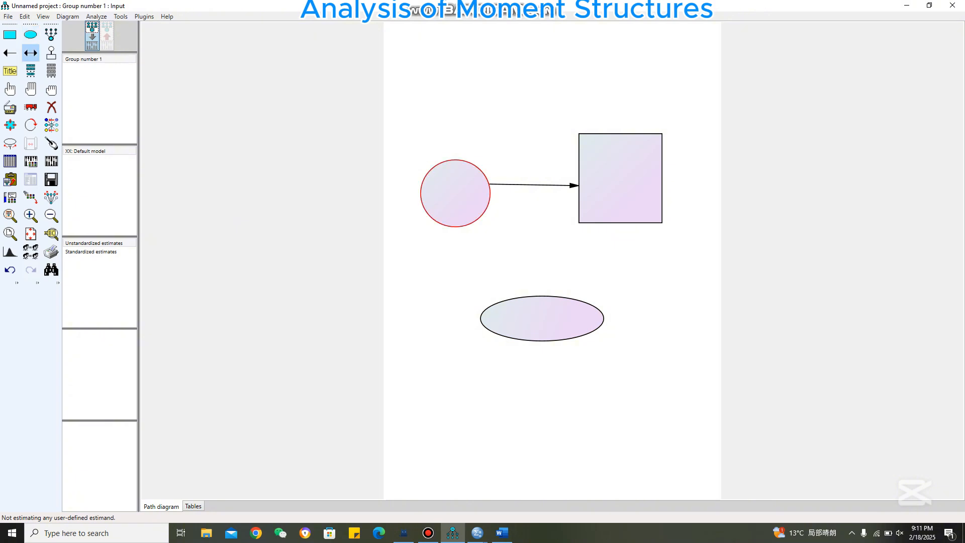
{"action": "left_click_drag", "start_coordinate": [456, 201], "coordinate": [551, 313]}
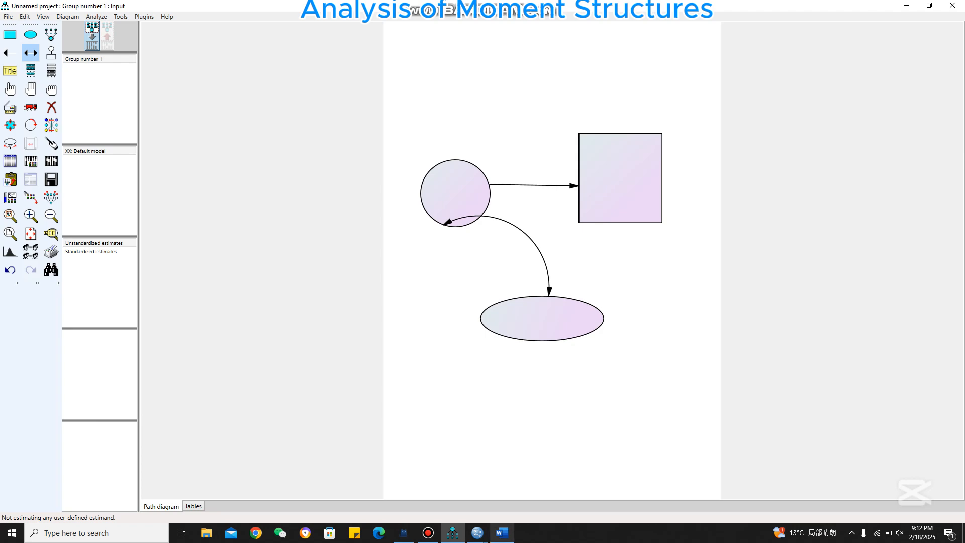
{"action": "left_click", "coordinate": [501, 533]}
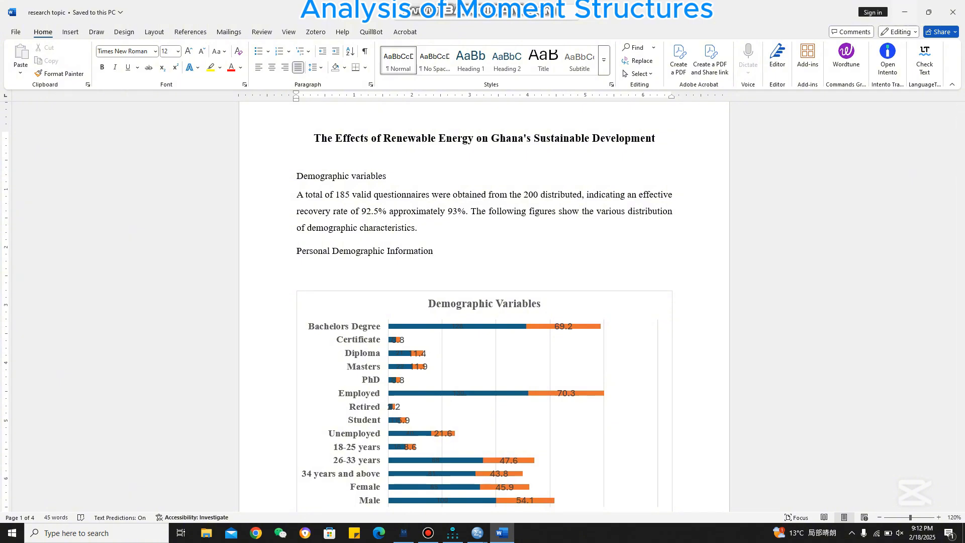
{"action": "left_click", "coordinate": [904, 12]}
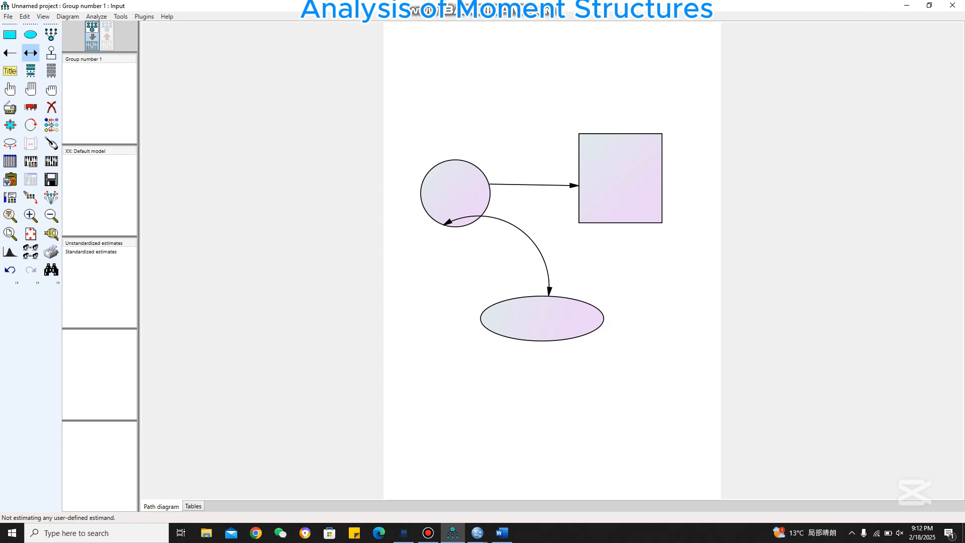
{"action": "left_click", "coordinate": [501, 532]}
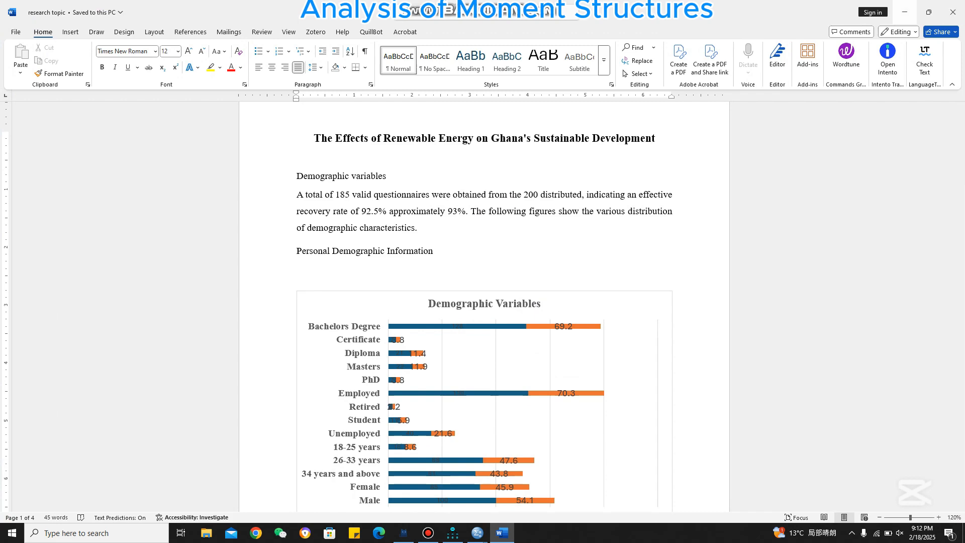
{"action": "left_click", "coordinate": [904, 12]}
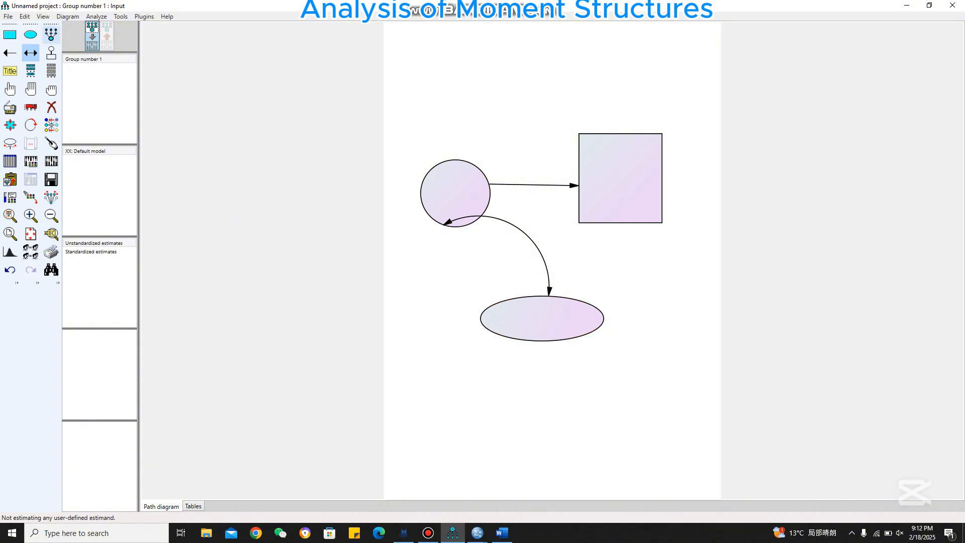
- Add a unique error variable to the lower ellipse and a second one to that new error circle
{"action": "left_click", "coordinate": [50, 53]}
{"action": "left_click", "coordinate": [542, 318]}
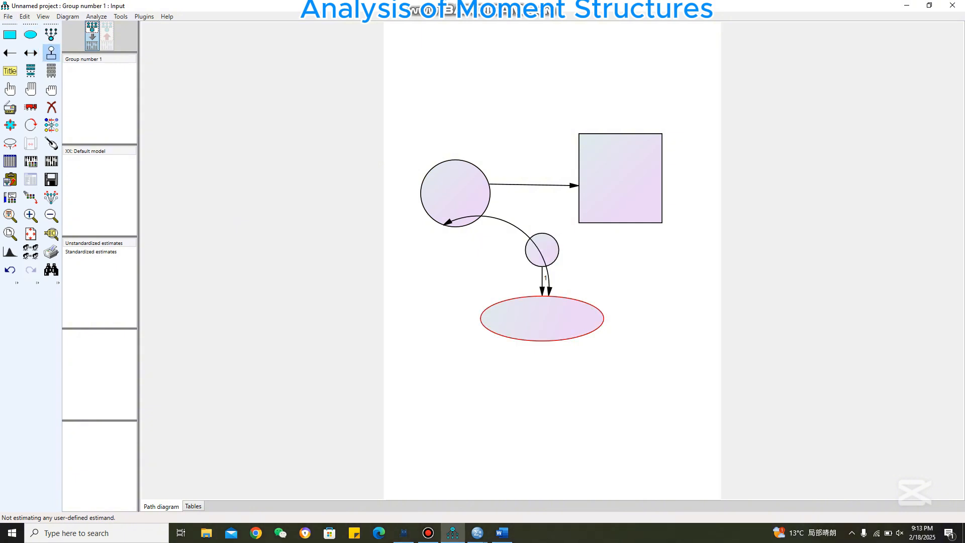
{"action": "left_click", "coordinate": [542, 250]}
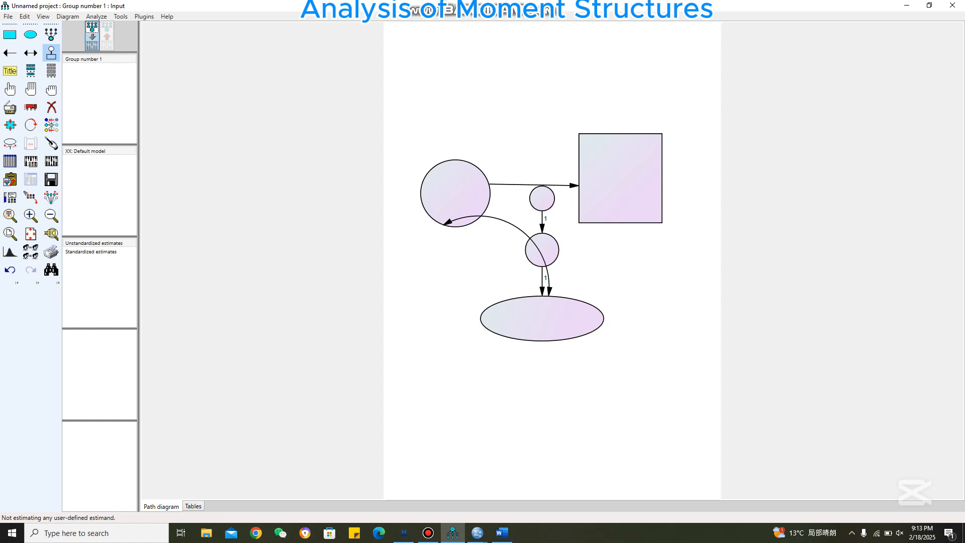
- Erase the uppermost error variable, keeping the one attached directly to the ellipse
{"action": "left_click", "coordinate": [51, 107]}
{"action": "left_click", "coordinate": [542, 199]}
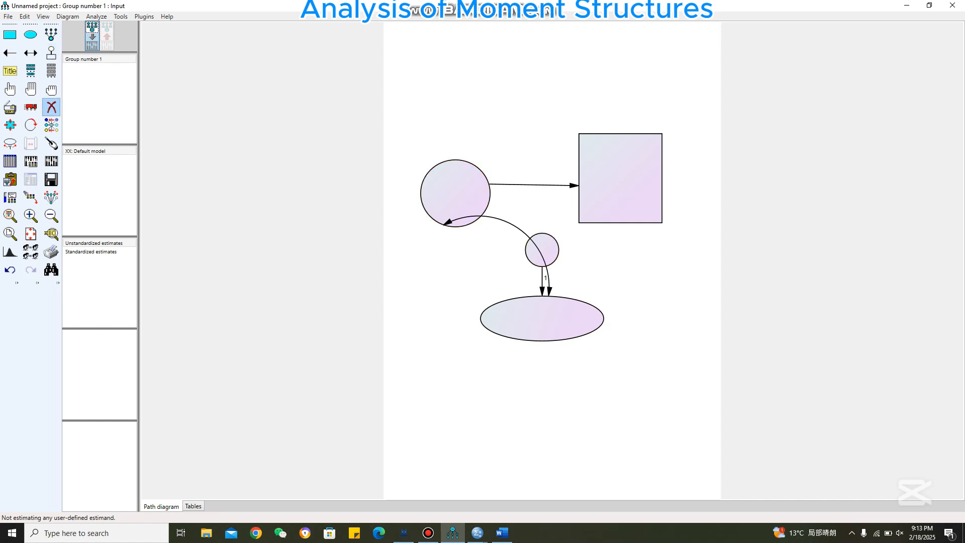
{"action": "left_click", "coordinate": [51, 107]}
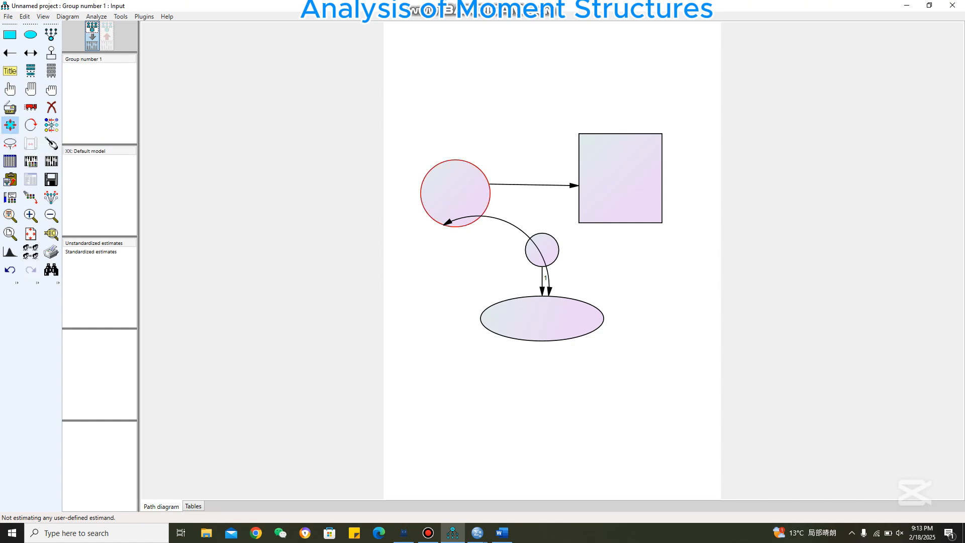
- Shrink the latent-variable circle, the rectangle and the lower ellipse, and make the small error circle slightly taller
{"action": "left_click_drag", "start_coordinate": [457, 194], "coordinate": [438, 175]}
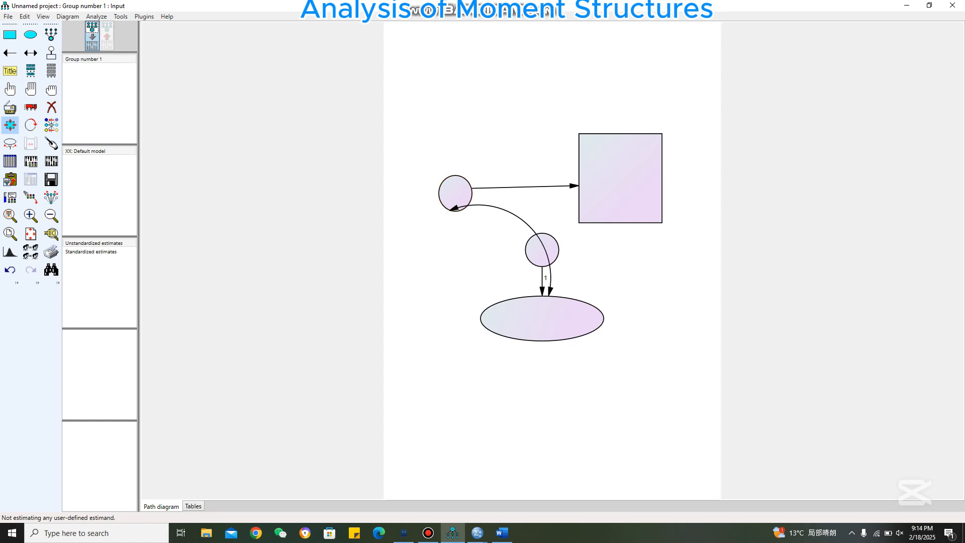
{"action": "mouse_move", "coordinate": [612, 161]}
{"action": "left_mouse_down"}
{"action": "mouse_move", "coordinate": [586, 161]}
{"action": "mouse_move", "coordinate": [606, 158]}
{"action": "left_mouse_up"}
{"action": "mouse_move", "coordinate": [585, 329]}
{"action": "left_mouse_down"}
{"action": "mouse_move", "coordinate": [544, 323]}
{"action": "mouse_move", "coordinate": [570, 334]}
{"action": "left_mouse_up"}
{"action": "mouse_move", "coordinate": [553, 261]}
{"action": "left_mouse_down"}
{"action": "mouse_move", "coordinate": [558, 254]}
{"action": "mouse_move", "coordinate": [546, 261]}
{"action": "mouse_move", "coordinate": [558, 269]}
{"action": "left_mouse_up"}
{"action": "left_click", "coordinate": [11, 125]}
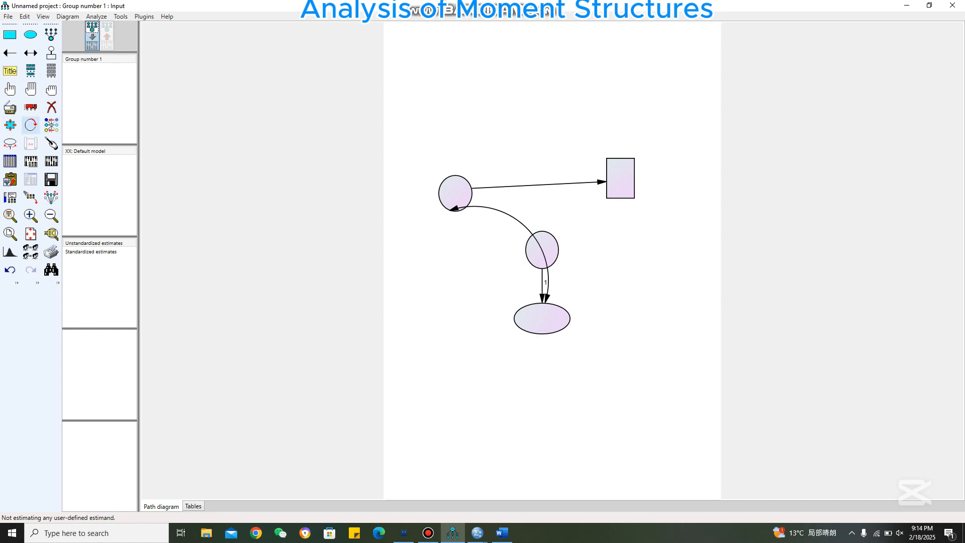
{"action": "left_click", "coordinate": [31, 125]}
{"action": "left_click", "coordinate": [30, 125]}
- Move the rectangle up and left, the circle slightly up, the error circle far right, and the ellipse slightly down and left
{"action": "left_click", "coordinate": [30, 107]}
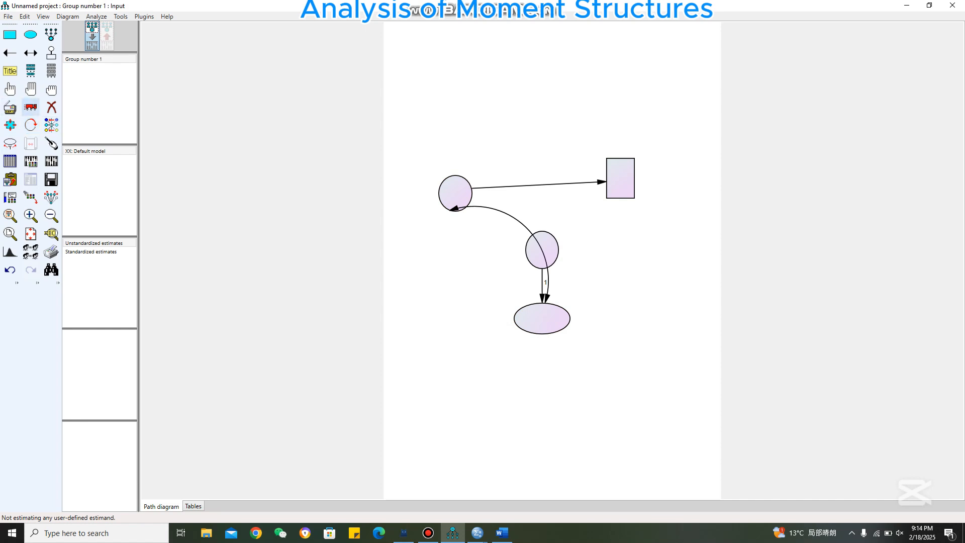
{"action": "left_click_drag", "start_coordinate": [620, 178], "coordinate": [565, 118]}
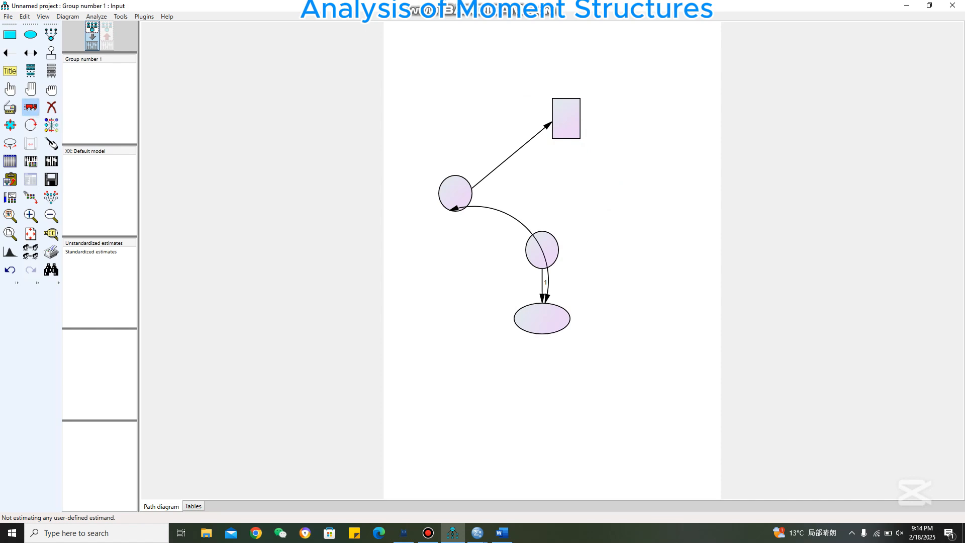
{"action": "left_click_drag", "start_coordinate": [566, 118], "coordinate": [541, 97]}
{"action": "left_click_drag", "start_coordinate": [455, 193], "coordinate": [451, 173]}
{"action": "left_click_drag", "start_coordinate": [541, 249], "coordinate": [656, 264]}
{"action": "mouse_move", "coordinate": [542, 318]}
{"action": "left_mouse_down"}
{"action": "mouse_move", "coordinate": [511, 337]}
{"action": "mouse_move", "coordinate": [528, 331]}
{"action": "left_mouse_up"}
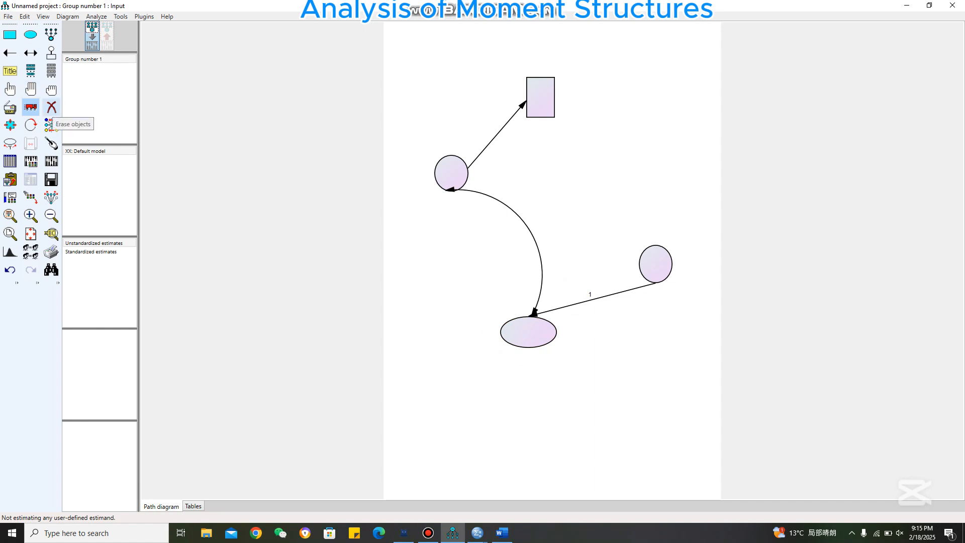
- Erase the observed-variable rectangle at the top of the path diagram
{"action": "left_click", "coordinate": [51, 107]}
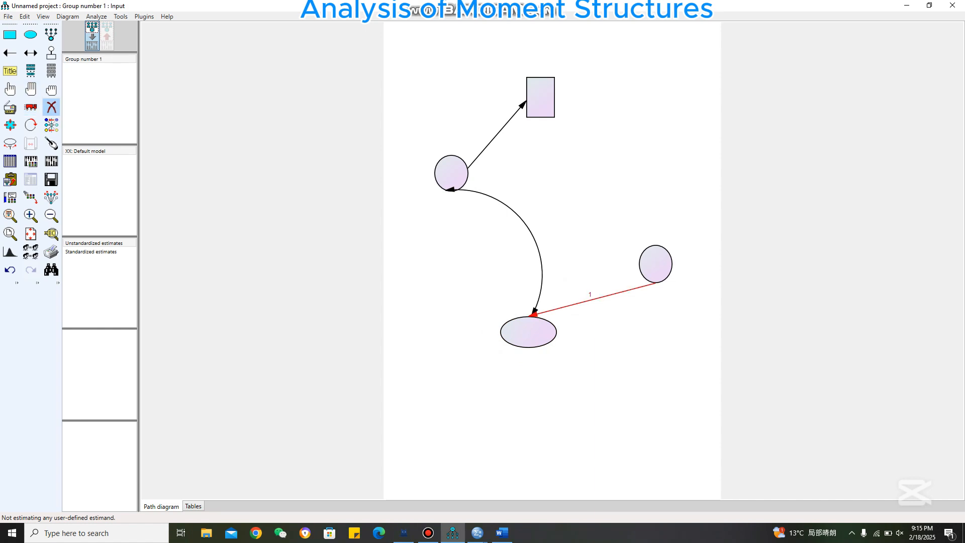
{"action": "left_click", "coordinate": [540, 97]}
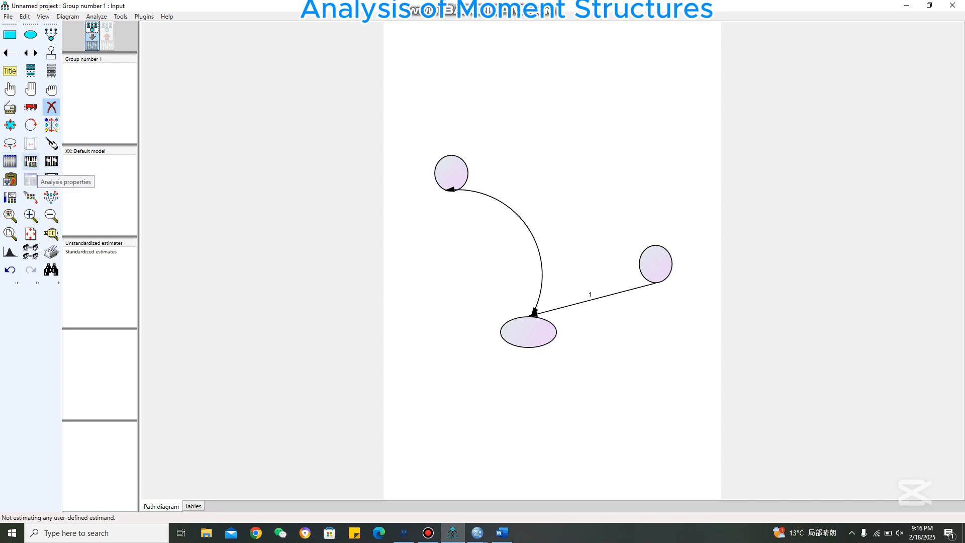
- Review the output and bootstrap options in the analysis properties without changing them
{"action": "left_click", "coordinate": [31, 180]}
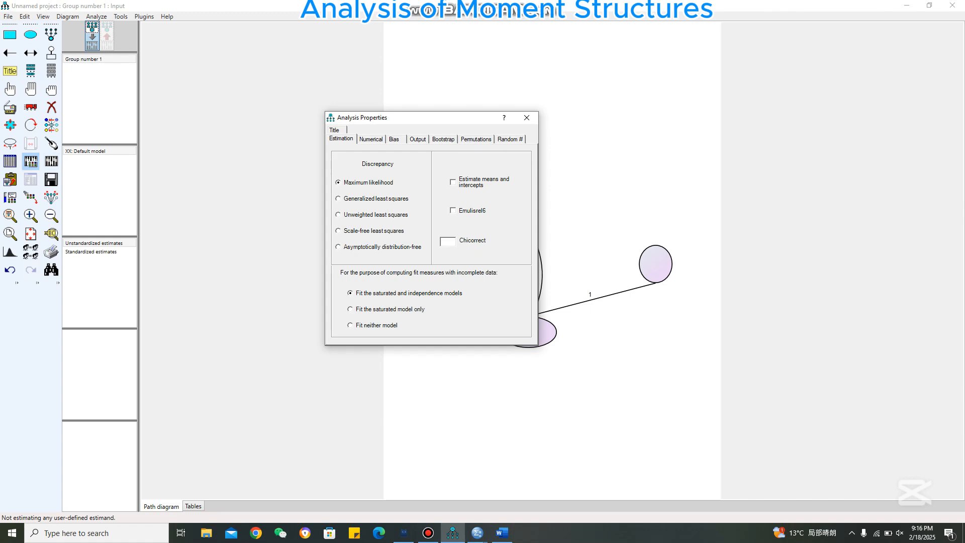
{"action": "left_click", "coordinate": [418, 139]}
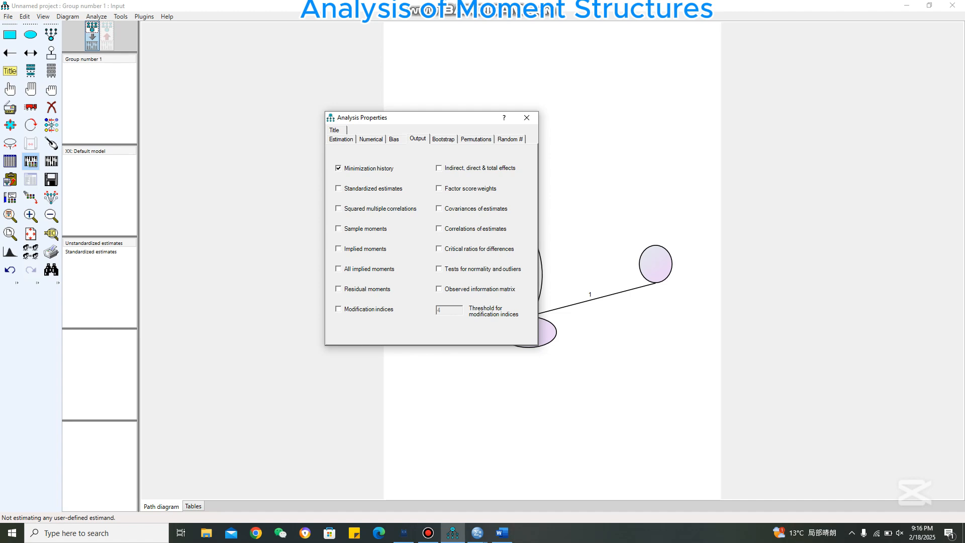
{"action": "left_click", "coordinate": [444, 140]}
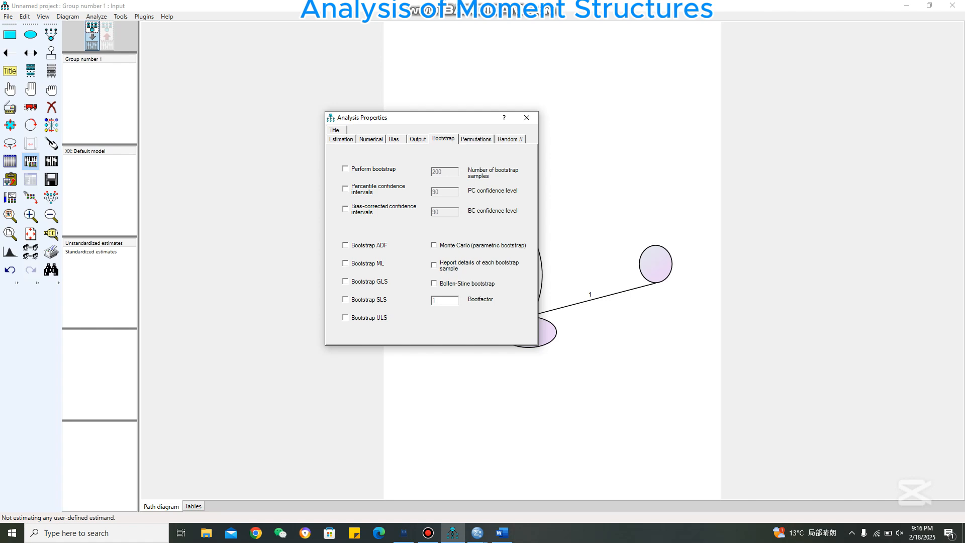
{"action": "left_click", "coordinate": [526, 117]}
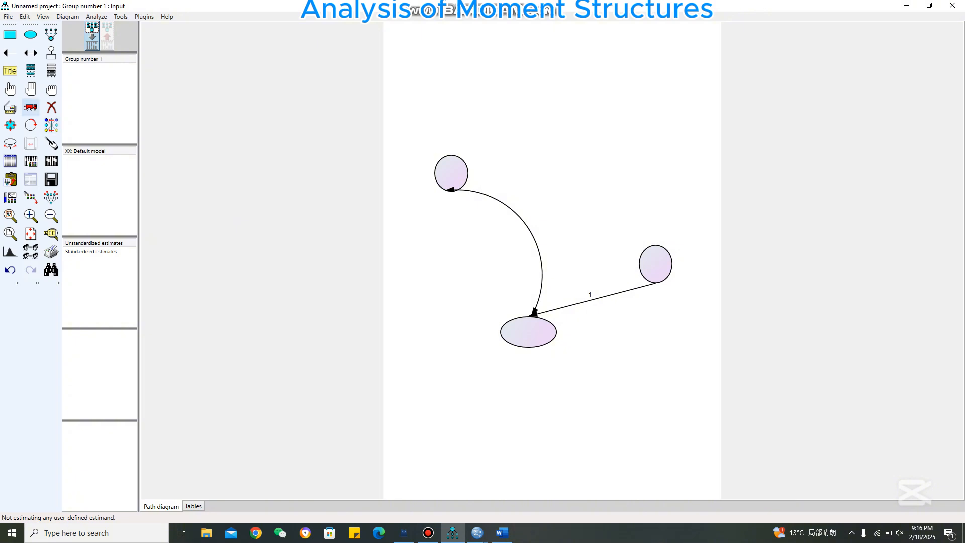
- Move the uppermost circle up, and shift the ellipse with its error variable slightly up and left
{"action": "left_click", "coordinate": [30, 107]}
{"action": "left_click_drag", "start_coordinate": [451, 173], "coordinate": [455, 132]}
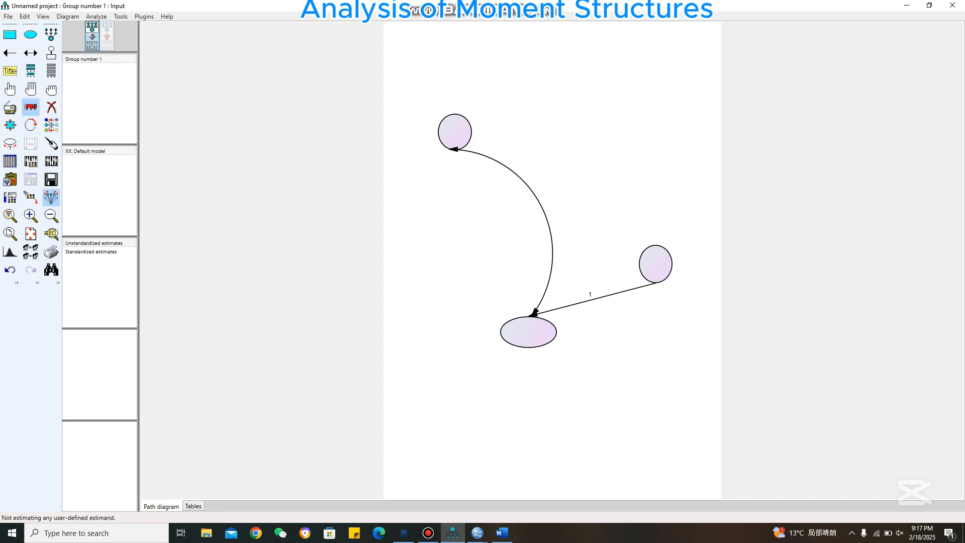
{"action": "mouse_move", "coordinate": [528, 332]}
{"action": "left_mouse_down"}
{"action": "mouse_move", "coordinate": [439, 288]}
{"action": "mouse_move", "coordinate": [516, 325]}
{"action": "left_mouse_up"}
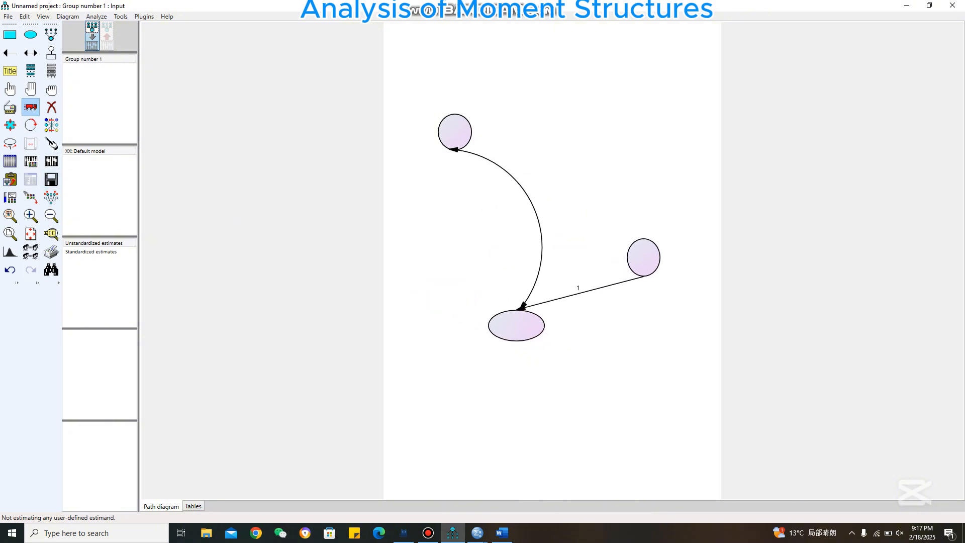
- Turn on Preserve symmetries and move the ellipse up and left together with its attached error variable
{"action": "left_click", "coordinate": [31, 107]}
{"action": "left_click", "coordinate": [51, 197]}
{"action": "left_click", "coordinate": [30, 106]}
{"action": "left_click_drag", "start_coordinate": [516, 325], "coordinate": [511, 294]}
{"action": "mouse_move", "coordinate": [638, 226]}
{"action": "left_mouse_down"}
{"action": "mouse_move", "coordinate": [649, 310]}
{"action": "mouse_move", "coordinate": [631, 243]}
{"action": "left_mouse_up"}
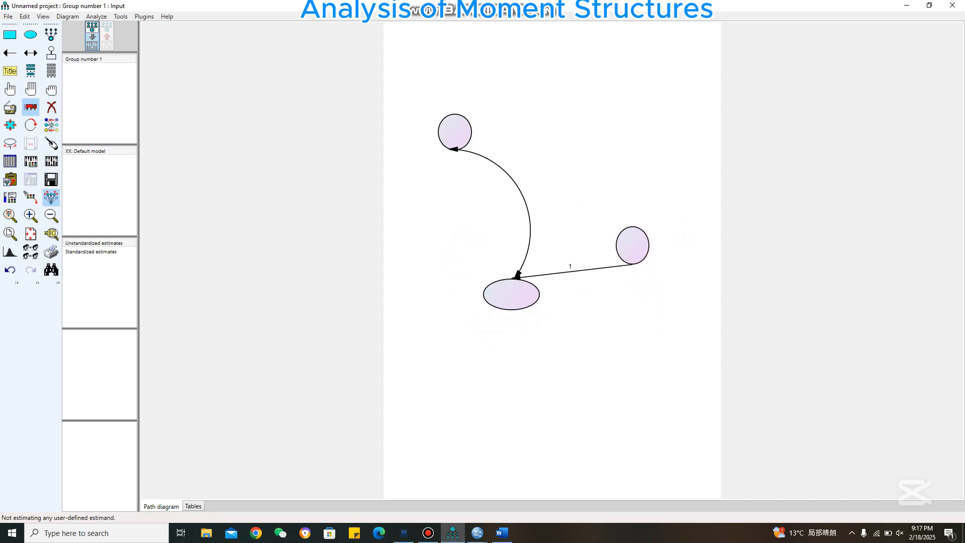
{"action": "left_click_drag", "start_coordinate": [511, 293], "coordinate": [480, 285]}
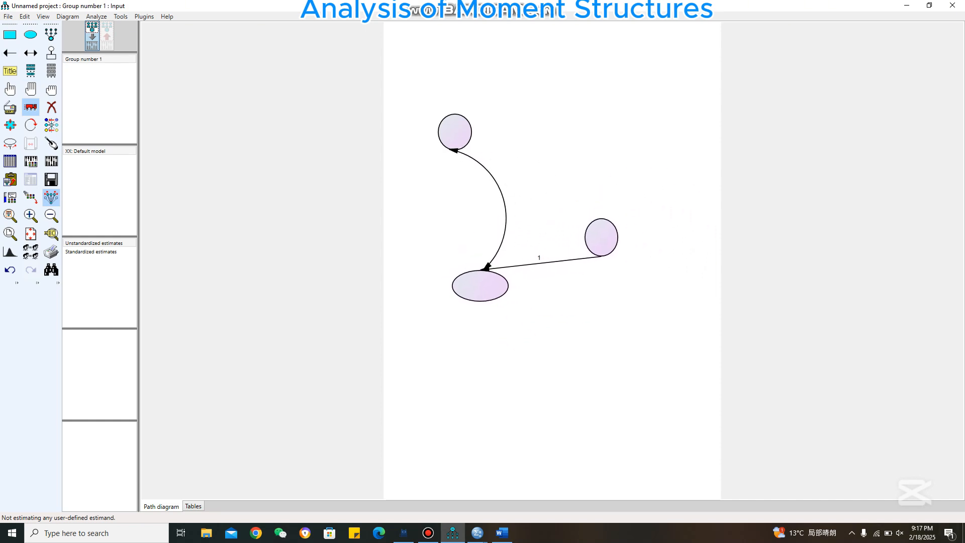
- Erase the upper circle, the error variable and the ellipse so that the path diagram is empty
{"action": "left_click", "coordinate": [51, 108]}
{"action": "left_click", "coordinate": [455, 132]}
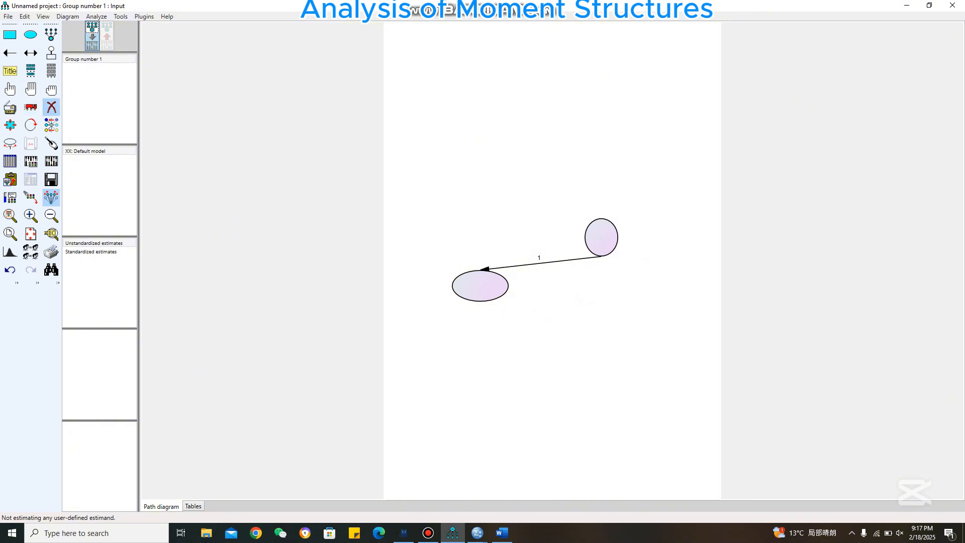
{"action": "left_click", "coordinate": [601, 236]}
{"action": "left_click", "coordinate": [480, 286]}
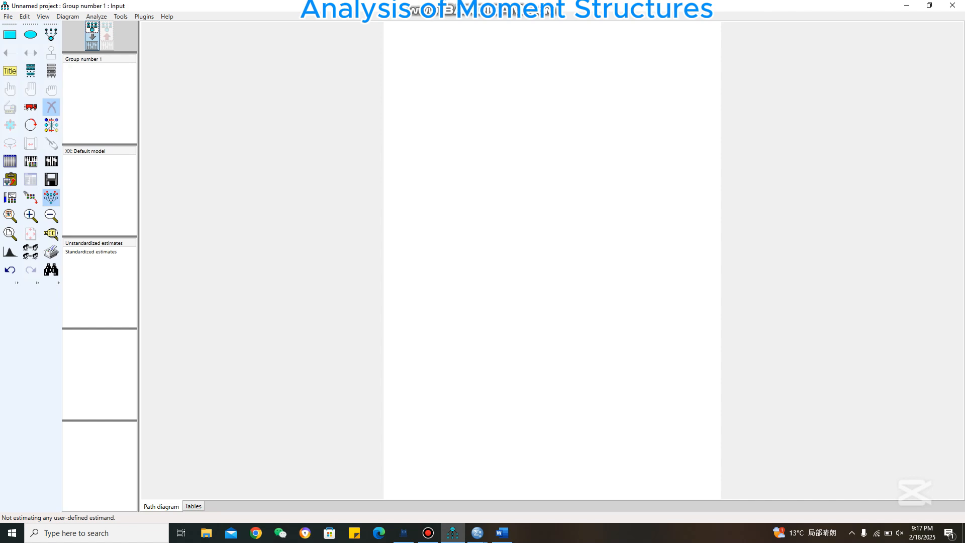
- Draw a wide latent-variable ellipse in the upper half of the page and add its first indicator with an error variable
{"action": "left_click", "coordinate": [51, 35]}
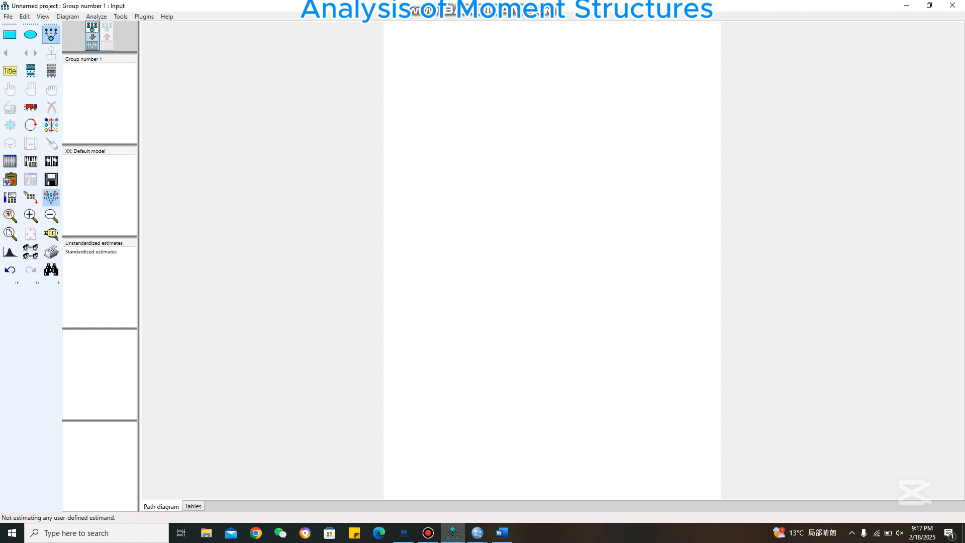
{"action": "left_click", "coordinate": [51, 34]}
{"action": "left_click", "coordinate": [51, 34]}
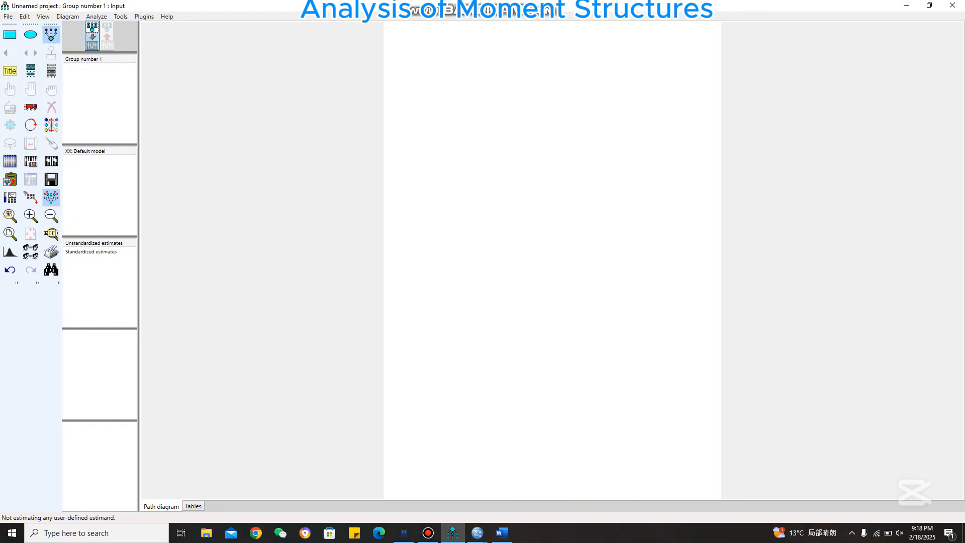
{"action": "left_click_drag", "start_coordinate": [412, 182], "coordinate": [536, 227]}
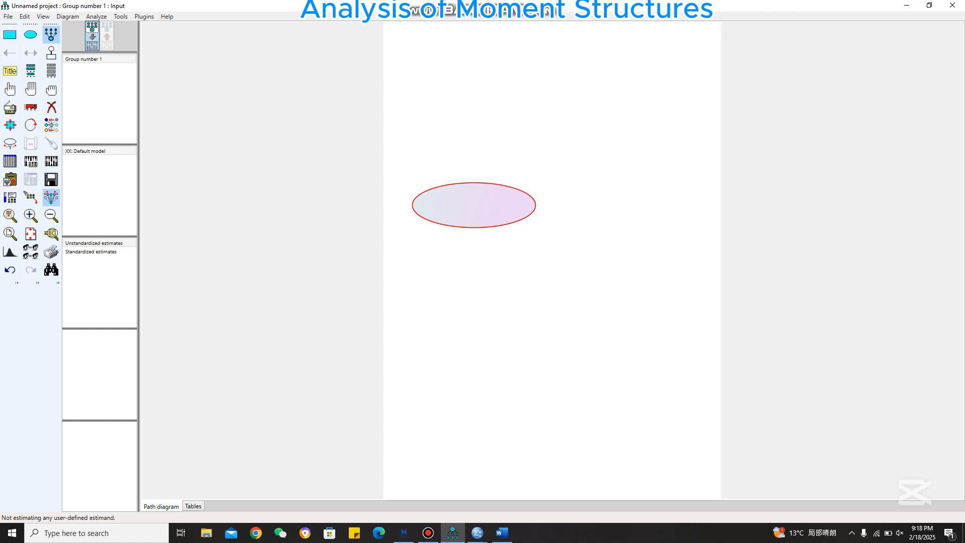
{"action": "left_click", "coordinate": [474, 205]}
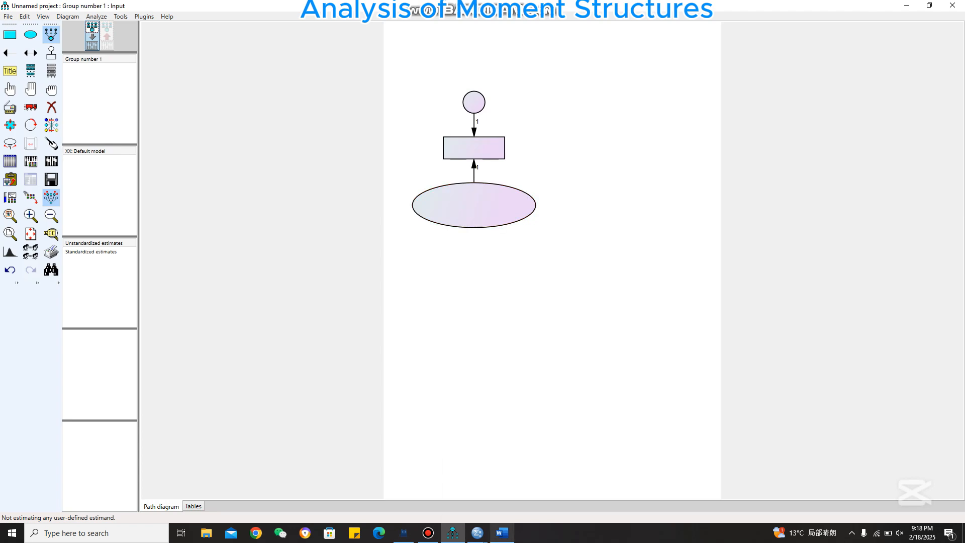
- Look at the research topic document in Word and return to the Amos path diagram
{"action": "left_click", "coordinate": [502, 532]}
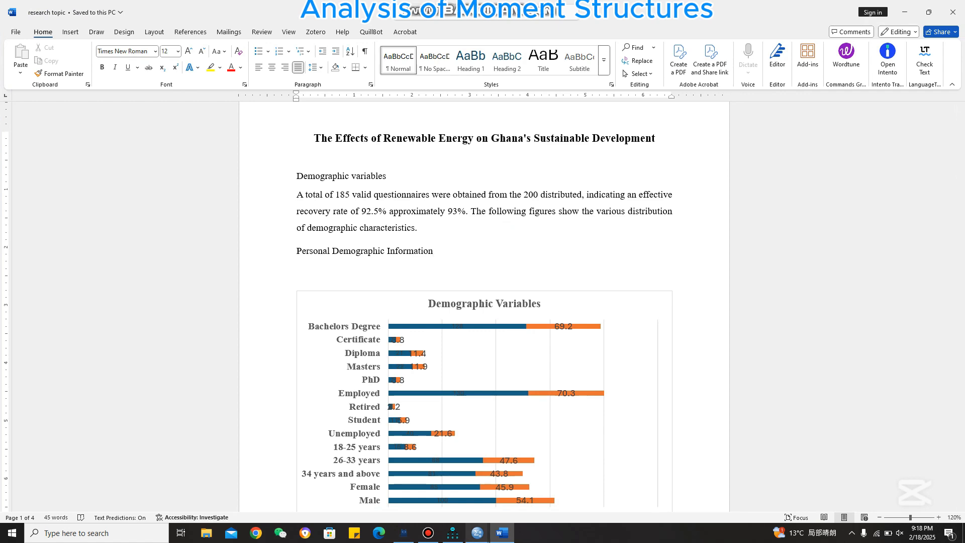
{"action": "left_click", "coordinate": [477, 532]}
{"action": "left_click", "coordinate": [527, 490]}
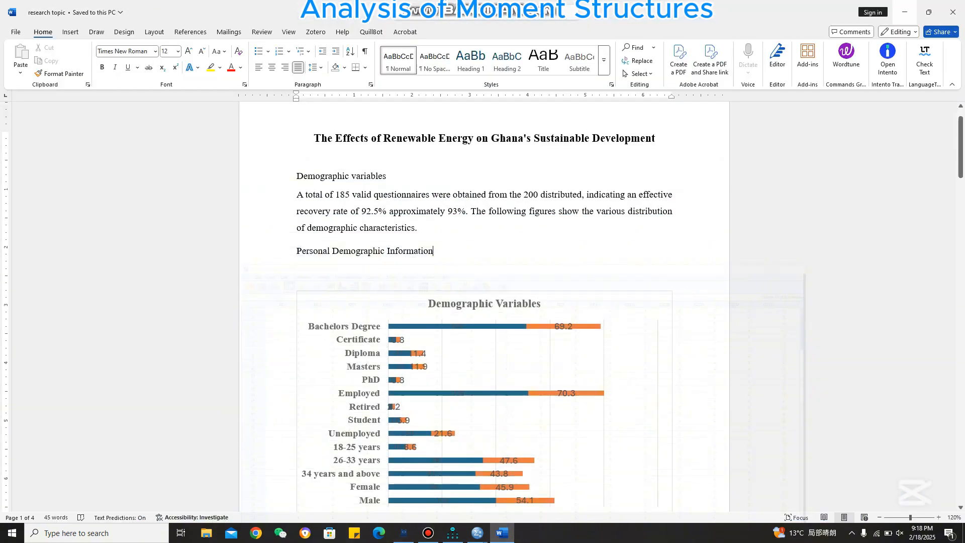
{"action": "left_click", "coordinate": [911, 7]}
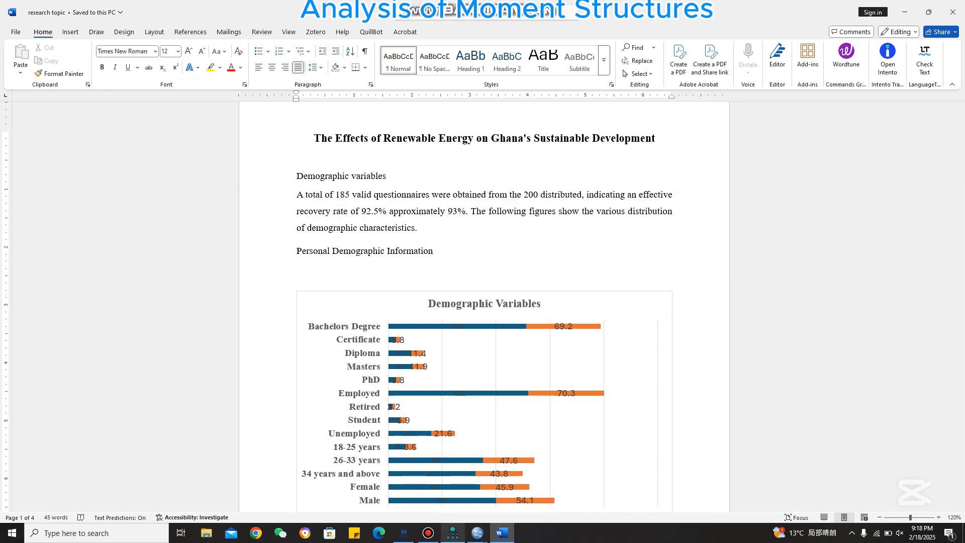
{"action": "left_click", "coordinate": [453, 533]}
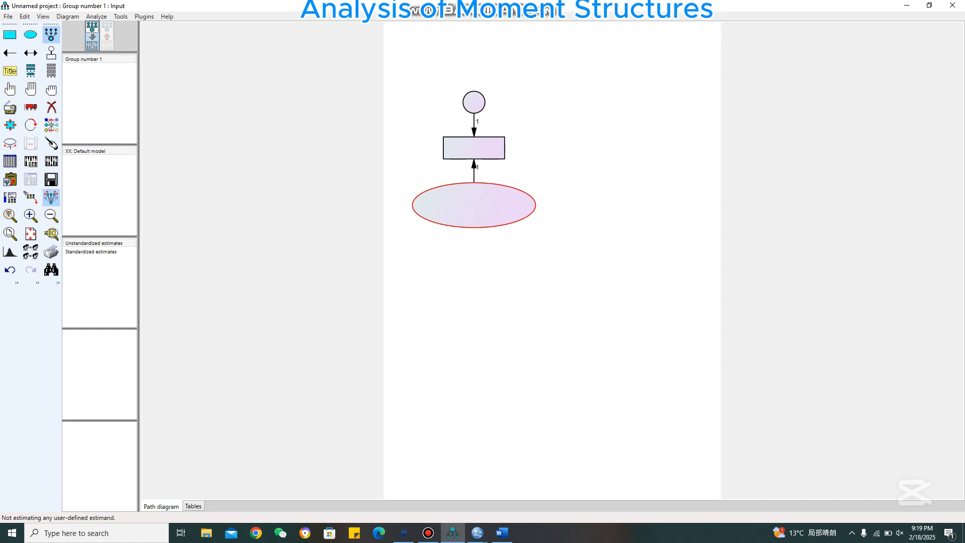
- Add ten more indicators with error variables to the latent-variable ellipse
{"action": "left_click", "coordinate": [474, 205]}
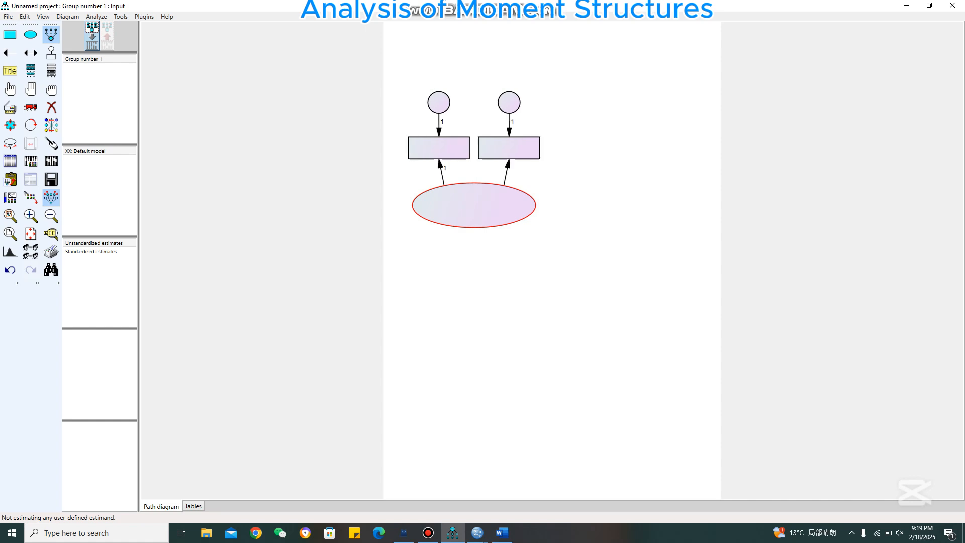
{"action": "left_click", "coordinate": [474, 205]}
{"action": "left_click", "coordinate": [474, 205]}
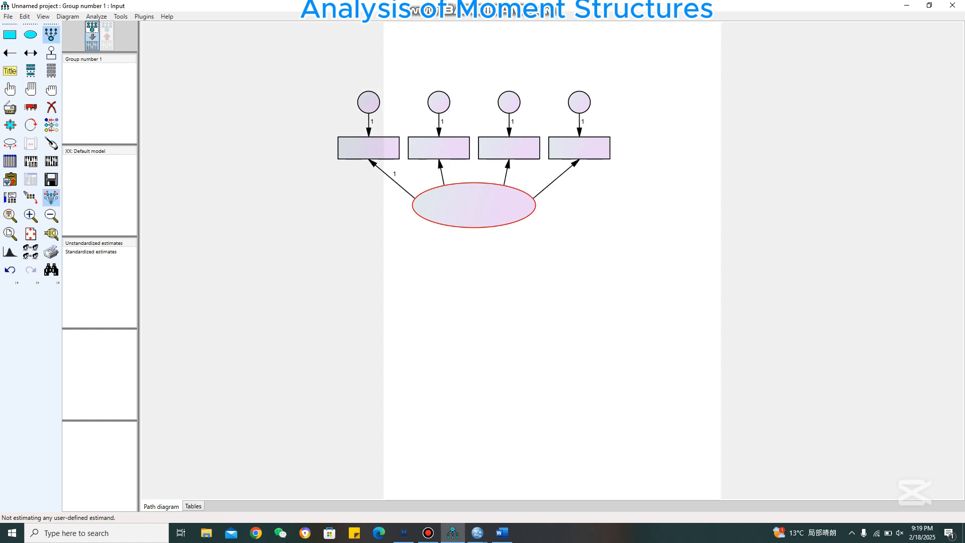
{"action": "left_click", "coordinate": [474, 205]}
{"action": "left_click", "coordinate": [474, 205]}
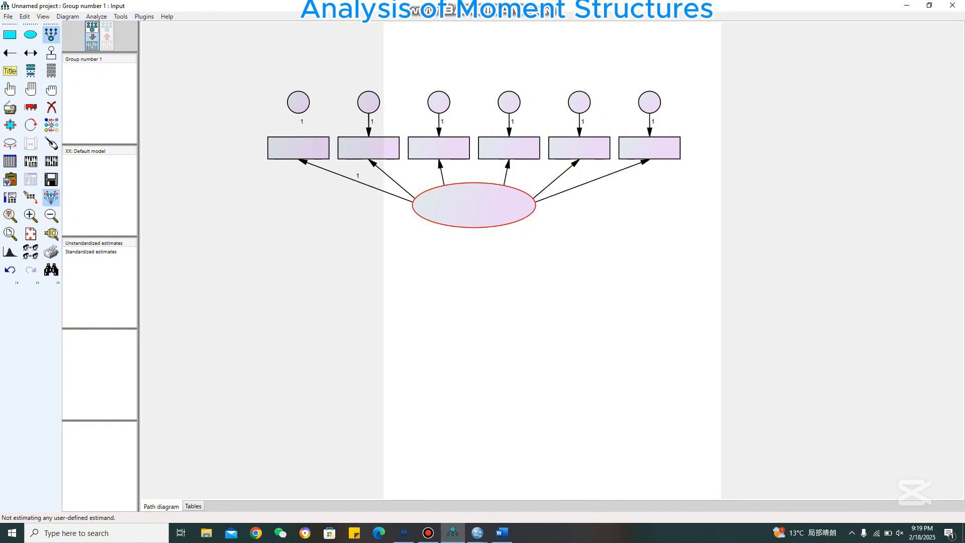
{"action": "left_click", "coordinate": [474, 205]}
{"action": "left_click", "coordinate": [474, 205]}
{"action": "left_click", "coordinate": [474, 205]}
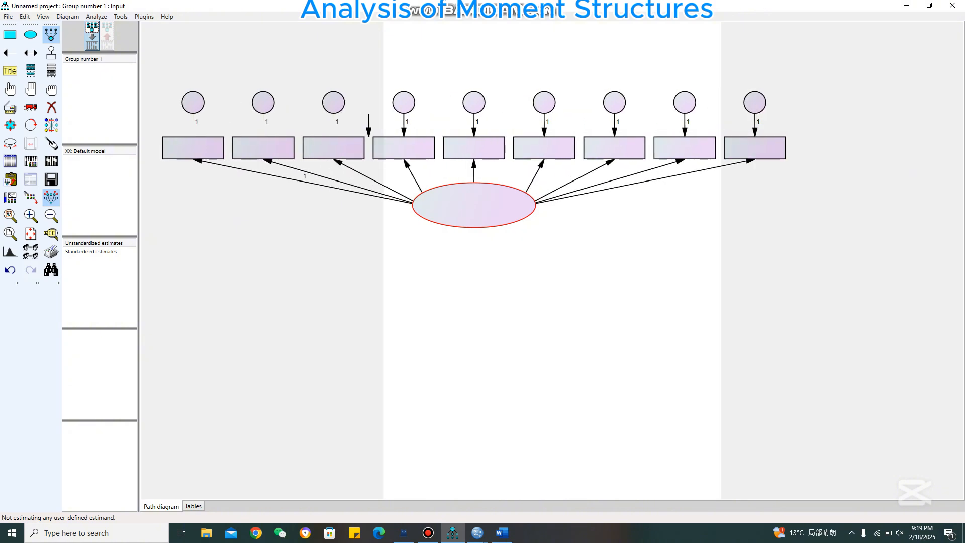
{"action": "left_click", "coordinate": [474, 205]}
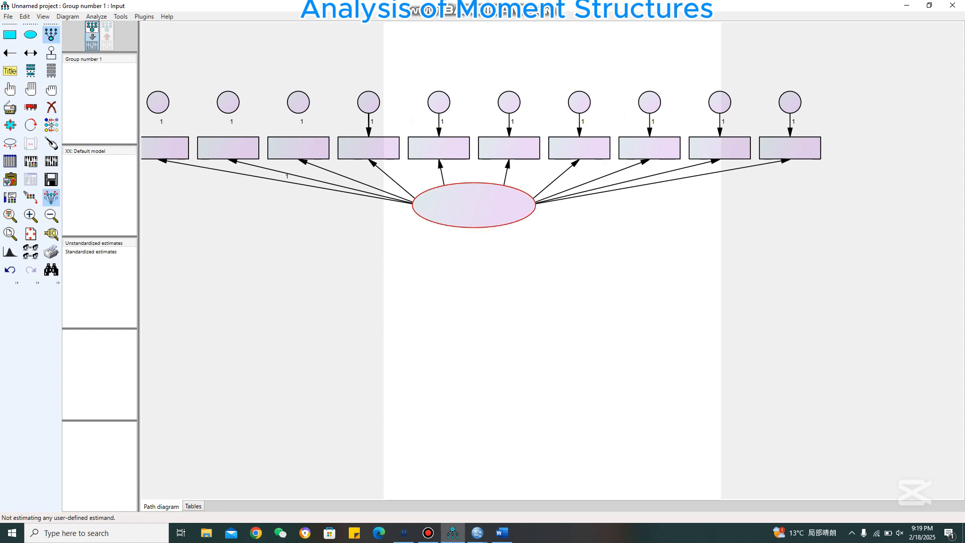
{"action": "left_click", "coordinate": [474, 205]}
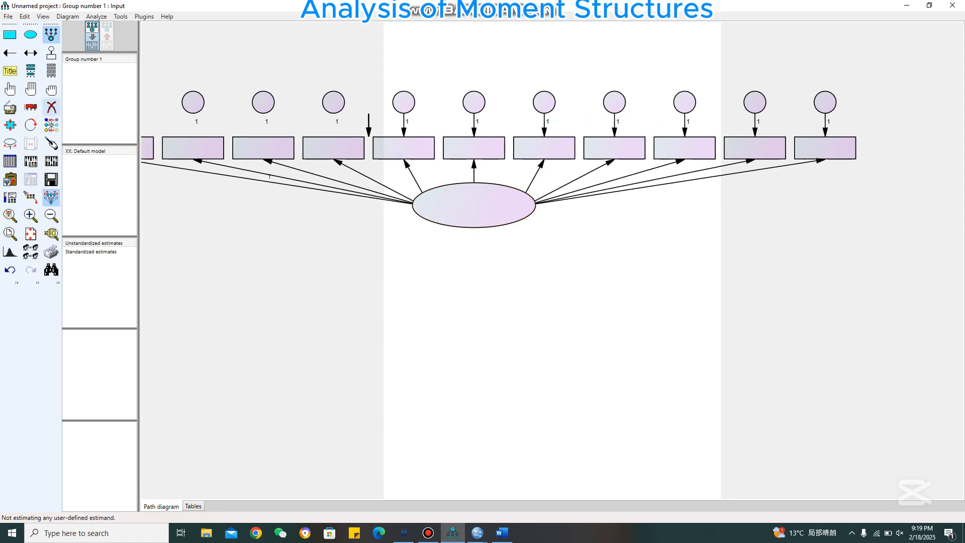
- Erase the rightmost indicator rectangle and its error circle
{"action": "left_click", "coordinate": [52, 107]}
{"action": "left_click", "coordinate": [824, 147]}
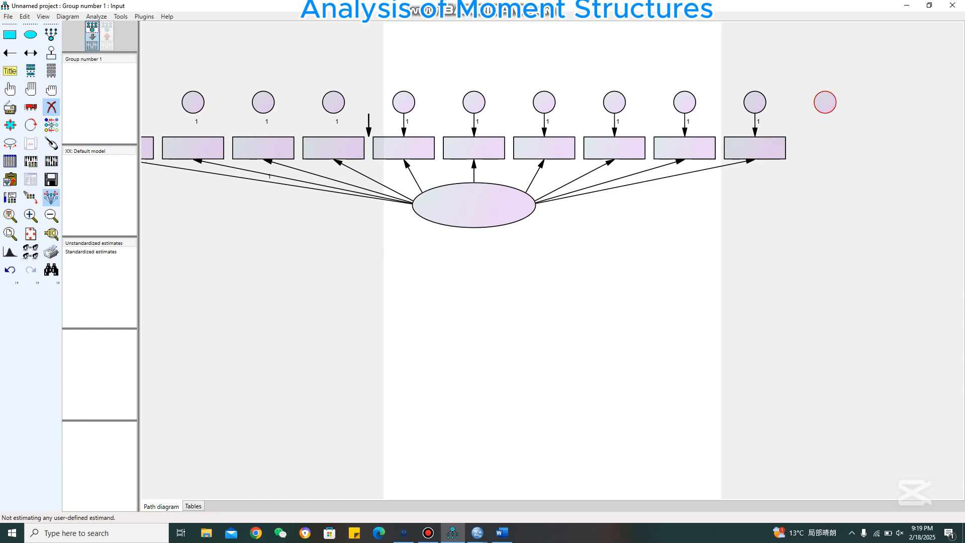
{"action": "left_click", "coordinate": [825, 103]}
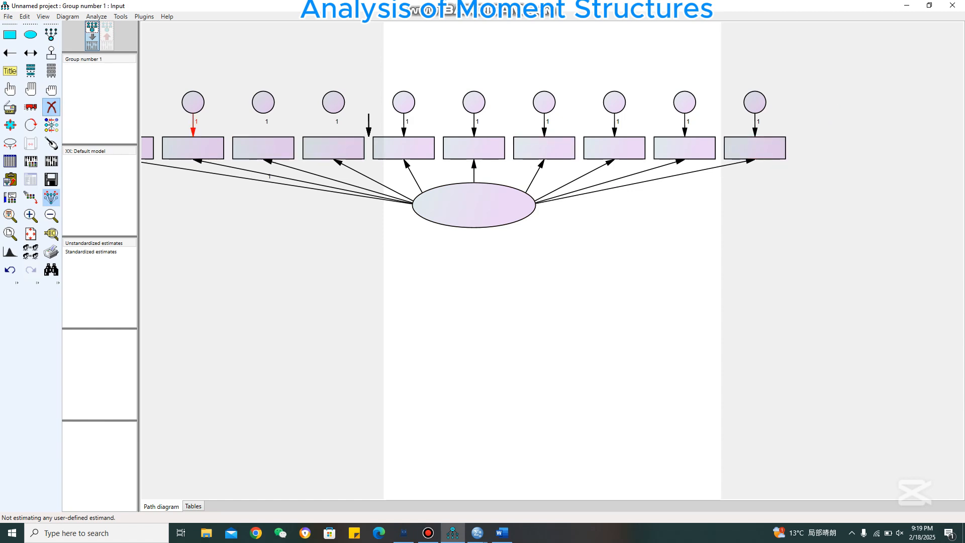
{"action": "left_click", "coordinate": [51, 107]}
- Rotate the indicators to the right side of the latent variable and move the whole model left onto the page
{"action": "left_click", "coordinate": [31, 126]}
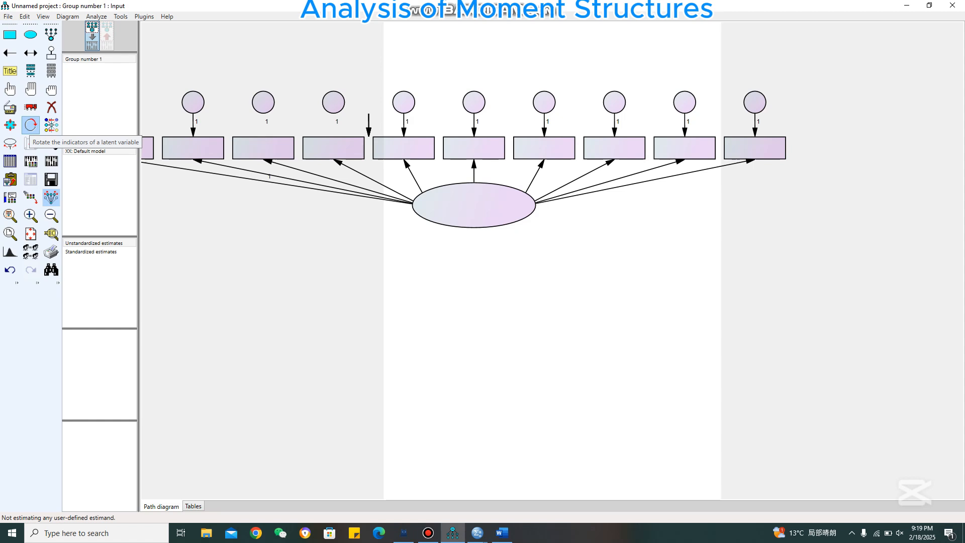
{"action": "left_click", "coordinate": [474, 205]}
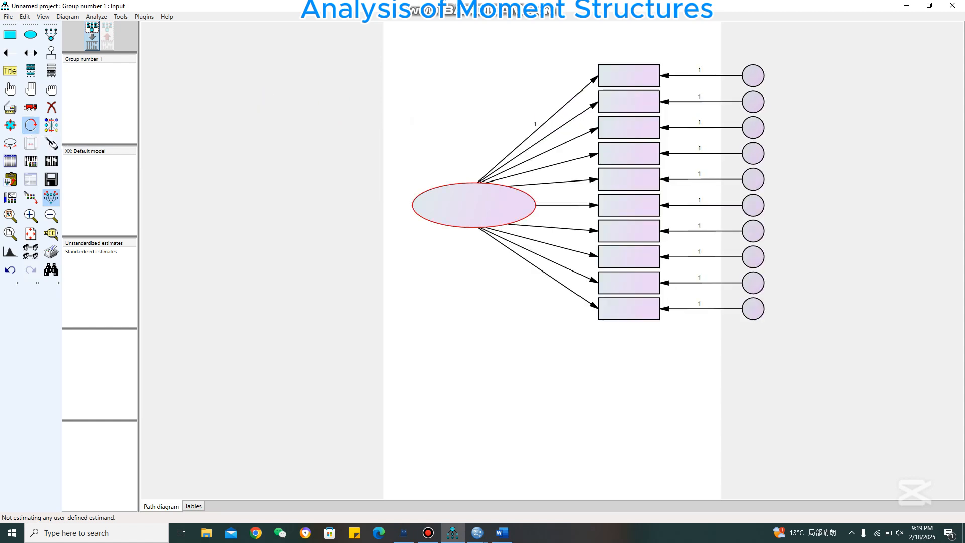
{"action": "double_click", "coordinate": [474, 205]}
{"action": "double_click", "coordinate": [474, 205]}
{"action": "left_click", "coordinate": [474, 205]}
{"action": "left_click", "coordinate": [474, 205]}
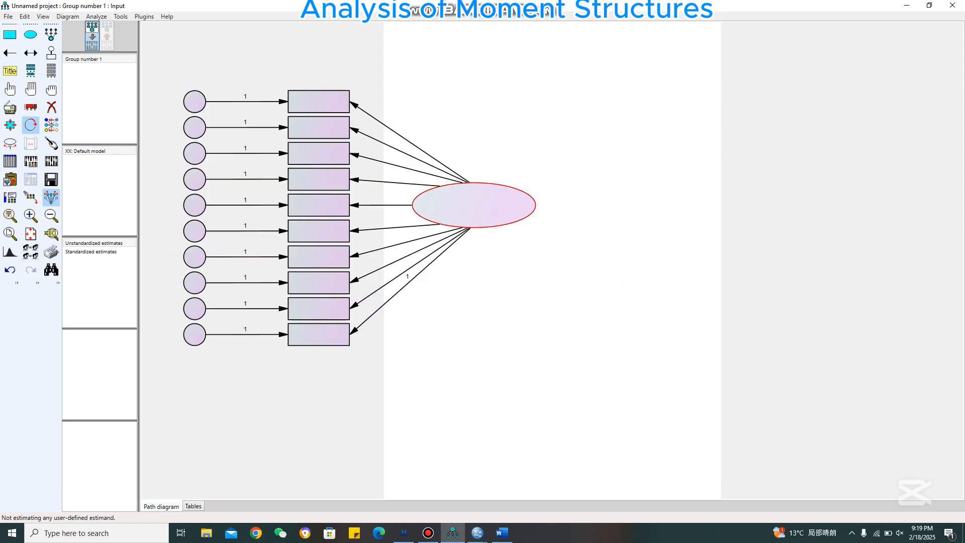
{"action": "left_click", "coordinate": [474, 205]}
{"action": "left_click", "coordinate": [474, 205]}
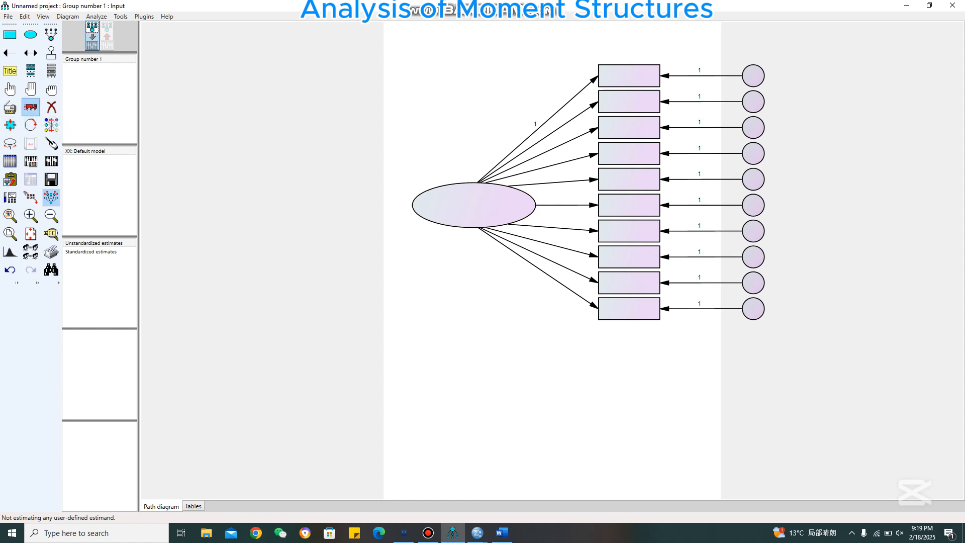
{"action": "left_click", "coordinate": [31, 107]}
{"action": "left_click_drag", "start_coordinate": [474, 205], "coordinate": [422, 210]}
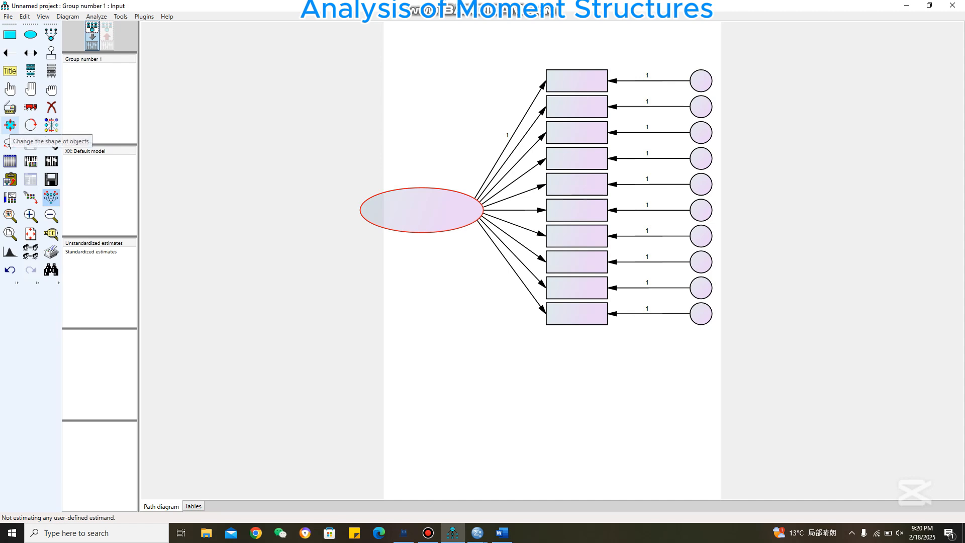
- Shrink all ten indicator rectangles to small boxes and narrow the latent-variable ellipse to a nearly round shape
{"action": "left_click", "coordinate": [10, 125]}
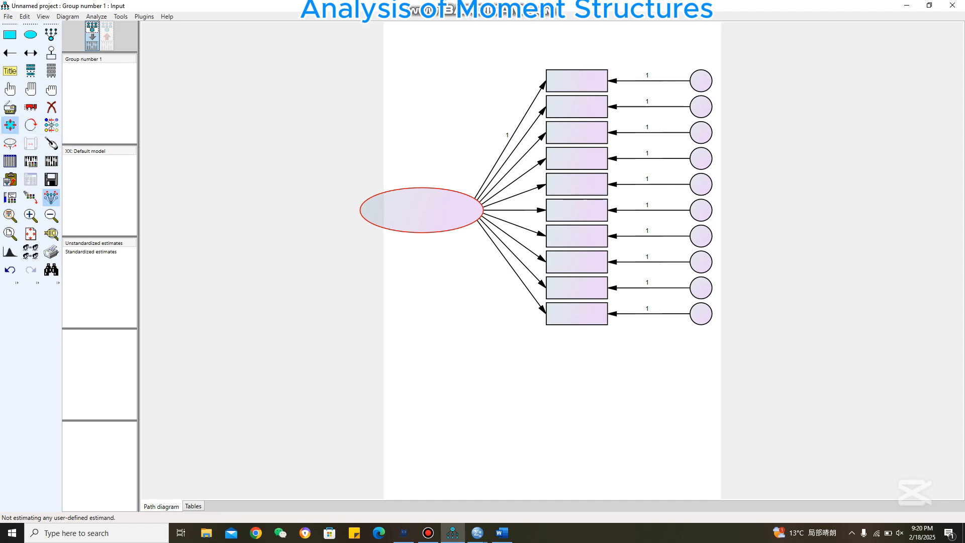
{"action": "left_click_drag", "start_coordinate": [577, 314], "coordinate": [558, 310]}
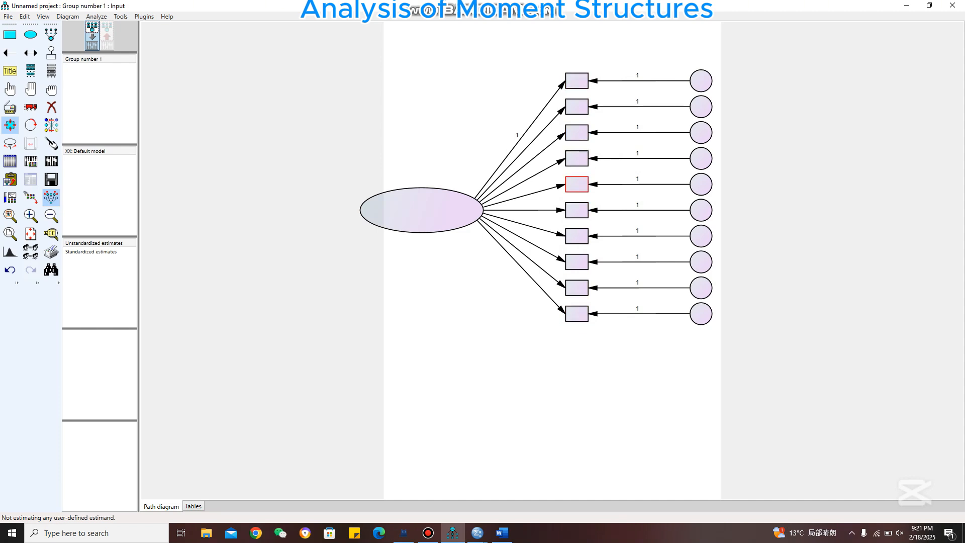
{"action": "left_click_drag", "start_coordinate": [445, 221], "coordinate": [406, 215]}
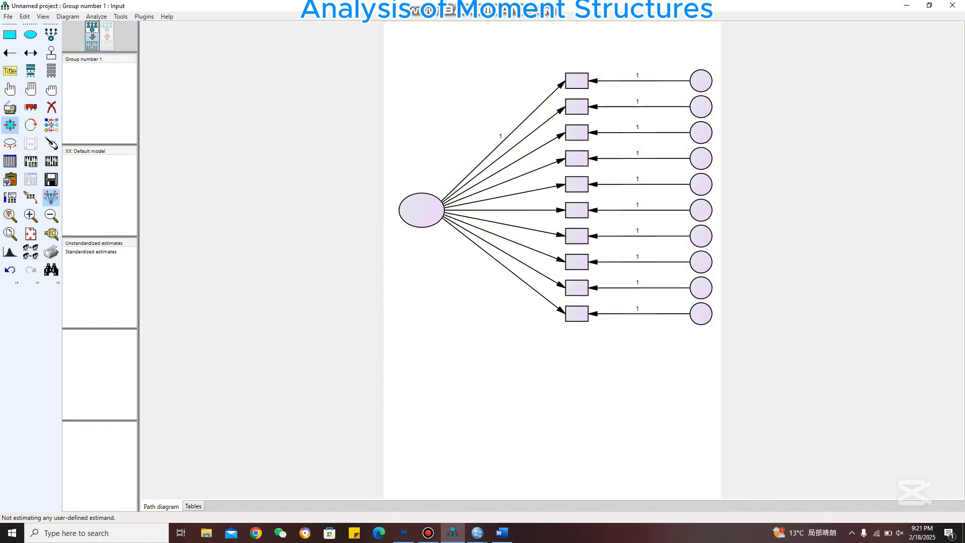
{"action": "left_click", "coordinate": [10, 125]}
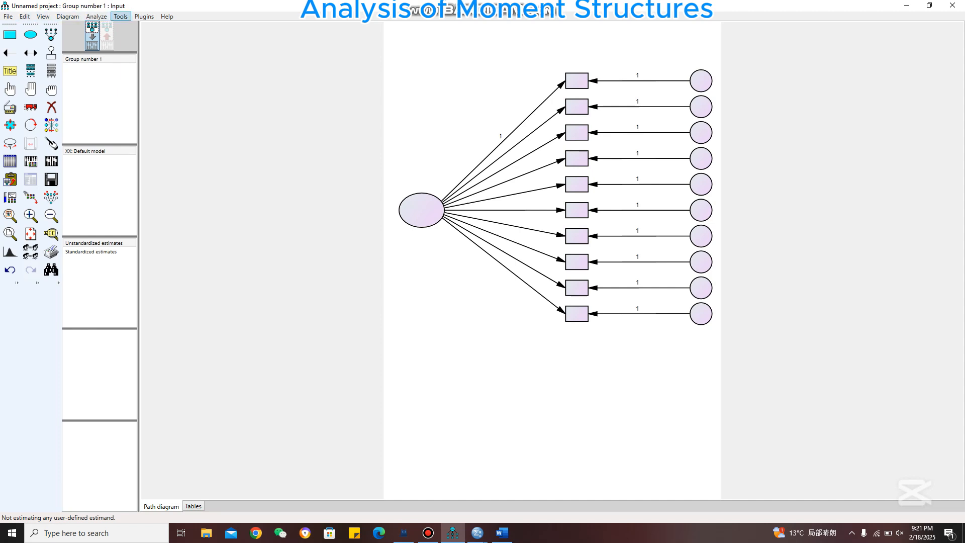
- Automatically name all unobserved variables in the path diagram, covering the latent variable and its ten error terms
{"action": "left_click", "coordinate": [121, 16]}
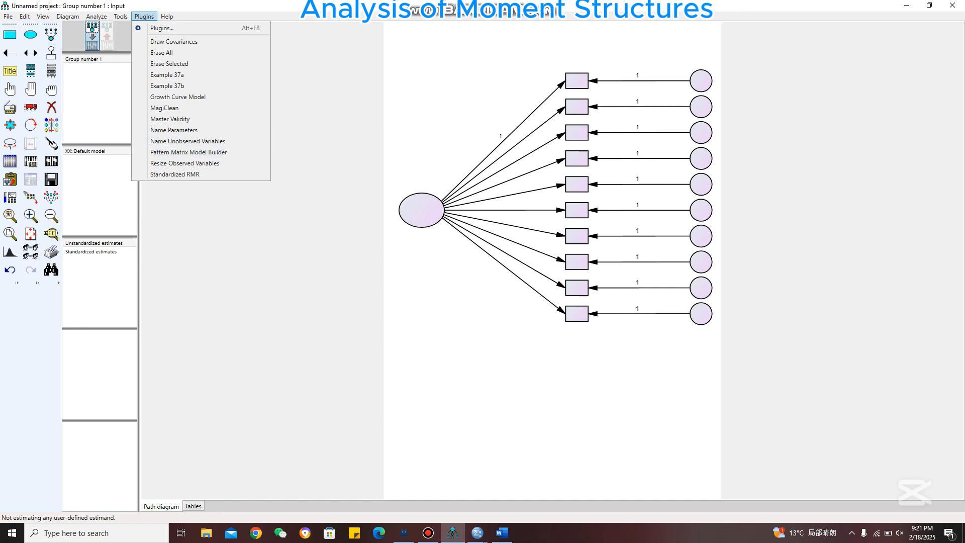
{"action": "key", "text": "Return"}
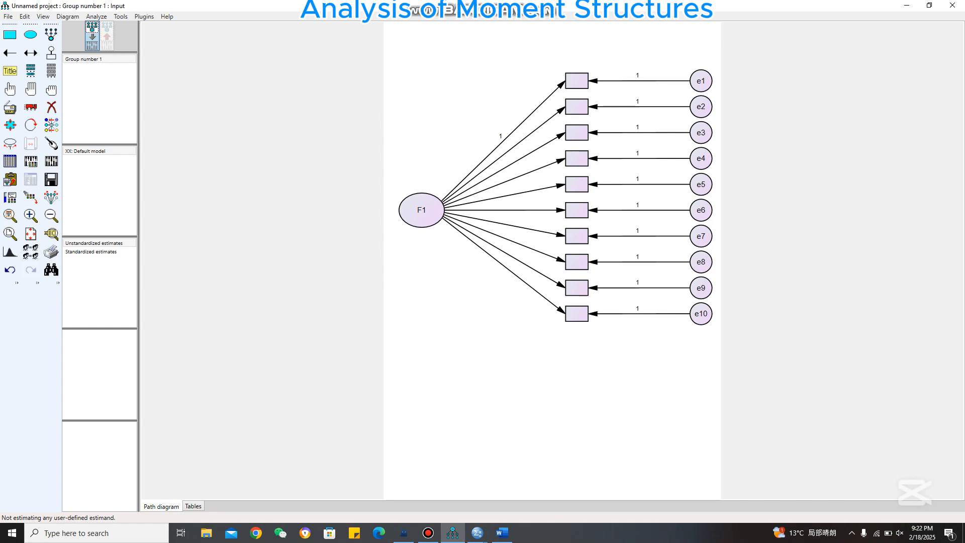
- Switch to SPSS to view the Untitled2.sav dataset with the RE and GSD variables, and return to the Amos diagram
{"action": "left_click", "coordinate": [502, 533]}
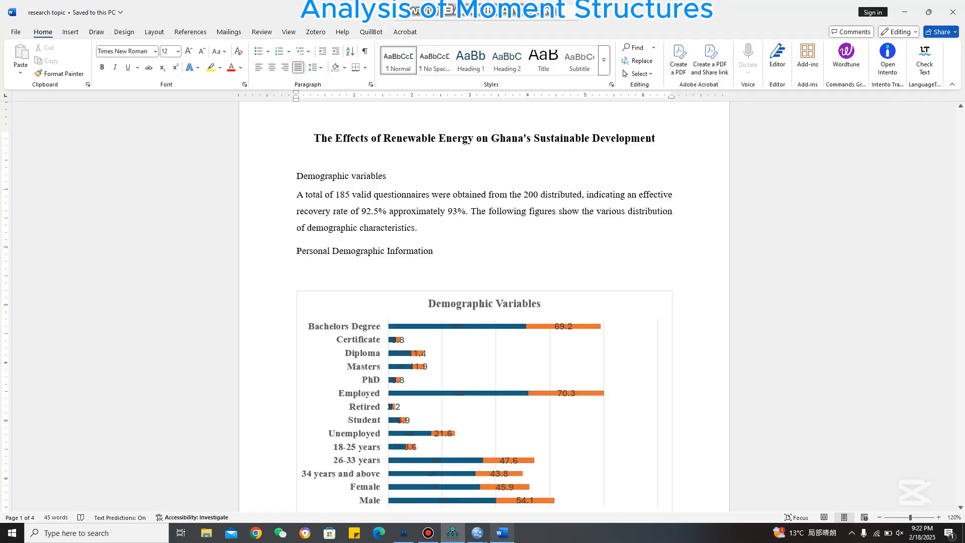
{"action": "mouse_move", "coordinate": [477, 532]}
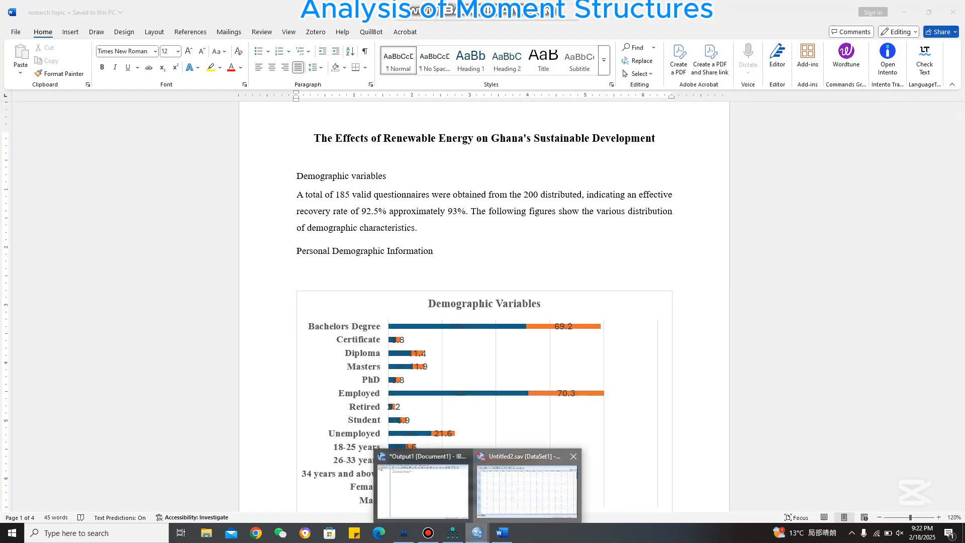
{"action": "left_click", "coordinate": [528, 485]}
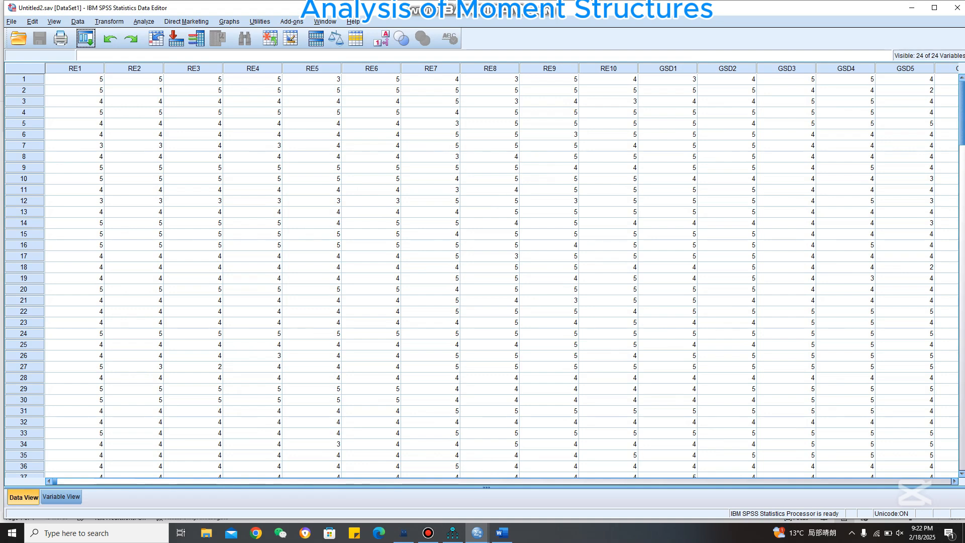
{"action": "left_click", "coordinate": [911, 7]}
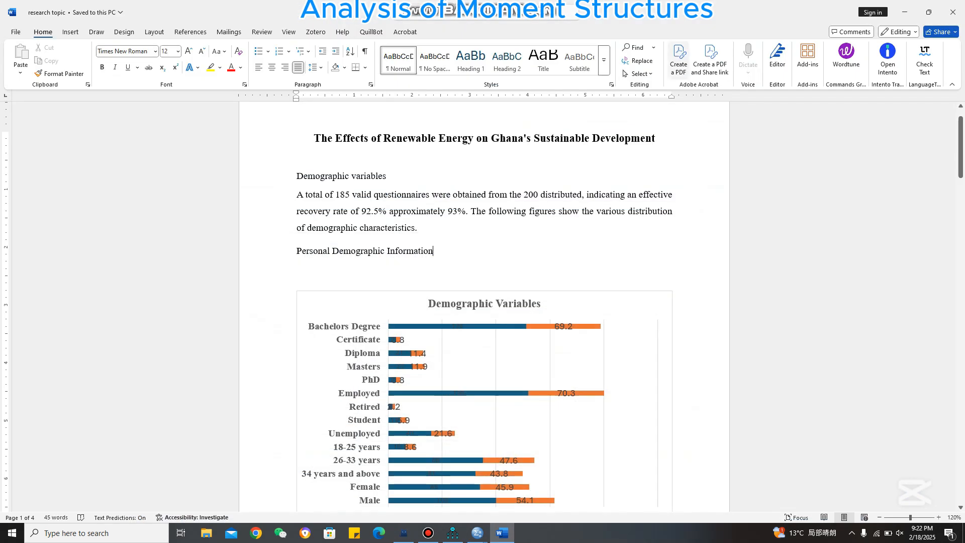
{"action": "left_click", "coordinate": [452, 533]}
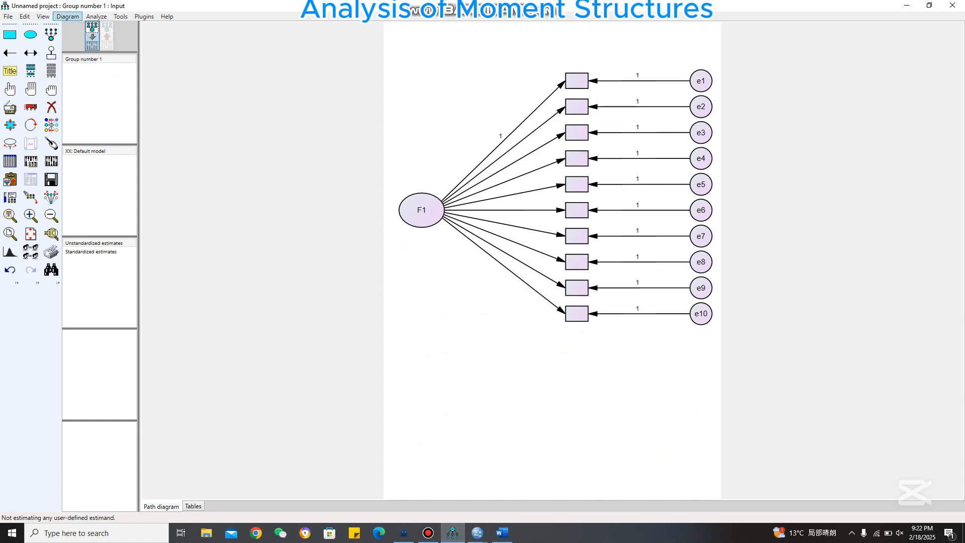
- Set the diagram's paper size to Landscape - A4 in the interface properties and apply it
{"action": "left_click", "coordinate": [67, 16]}
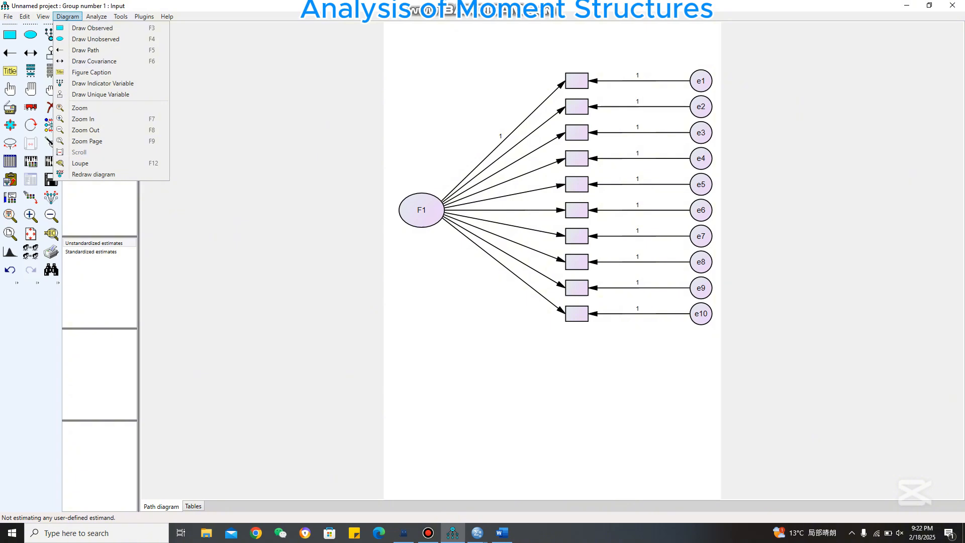
{"action": "mouse_move", "coordinate": [96, 17]}
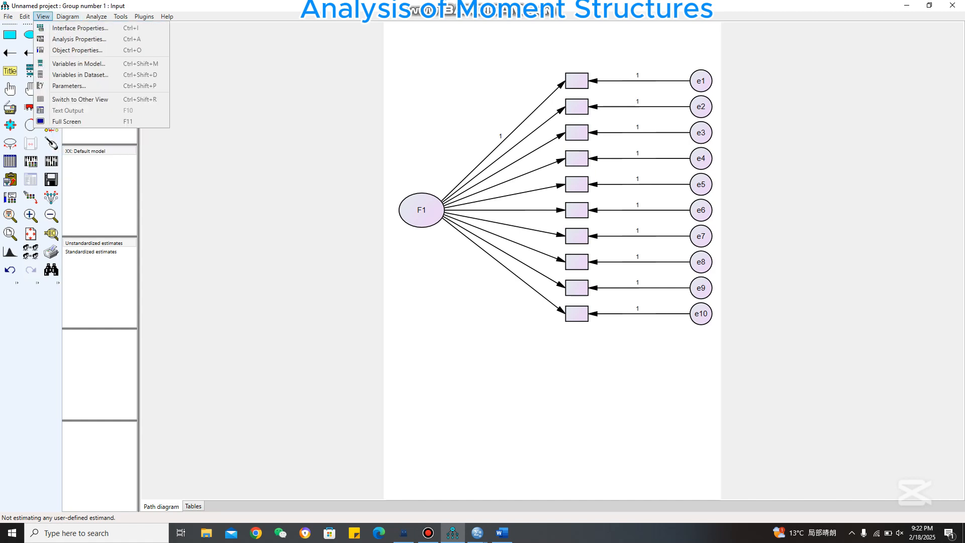
{"action": "left_click", "coordinate": [80, 29]}
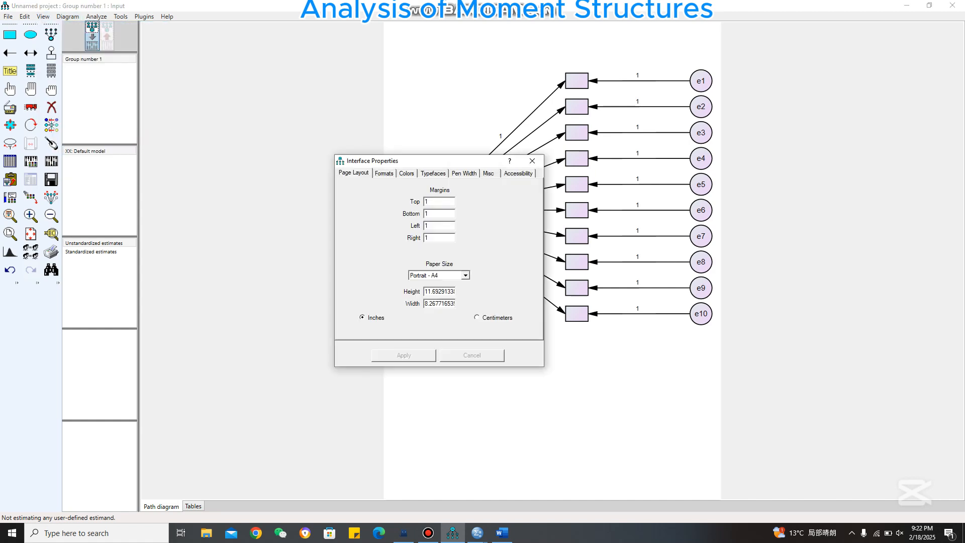
{"action": "left_click", "coordinate": [466, 276]}
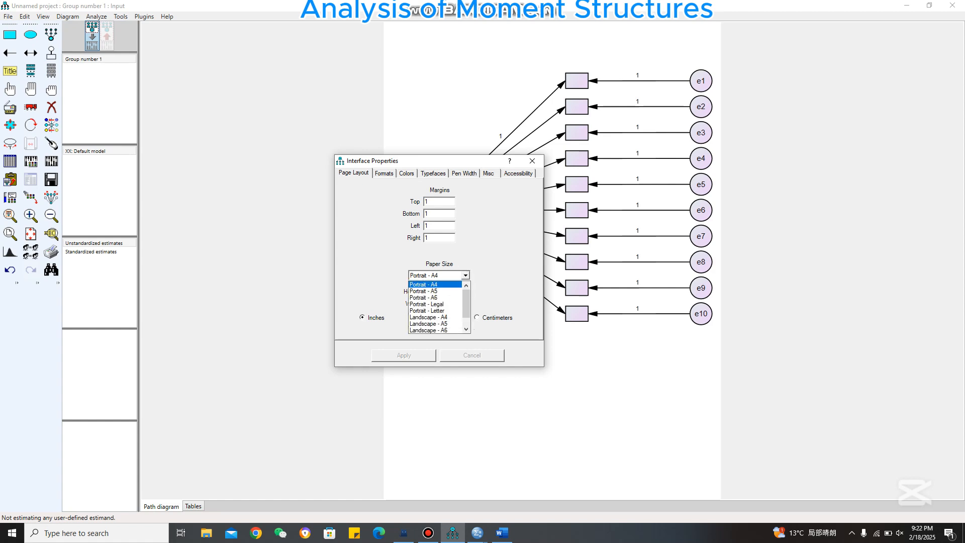
{"action": "key", "text": "Down"}
{"action": "key", "text": "Down"}
{"action": "key", "text": "Down"}
{"action": "key", "text": "Down"}
{"action": "key", "text": "Down"}
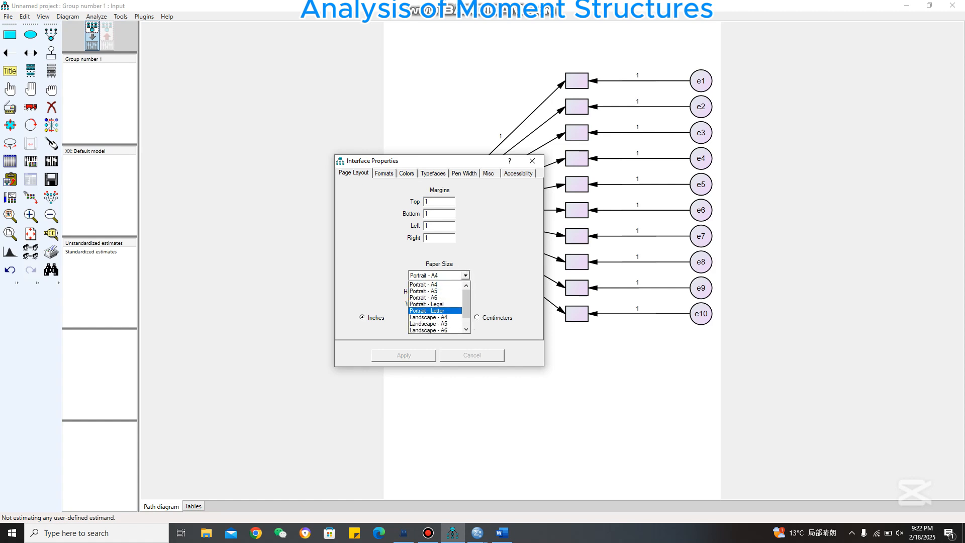
{"action": "key", "text": "Return"}
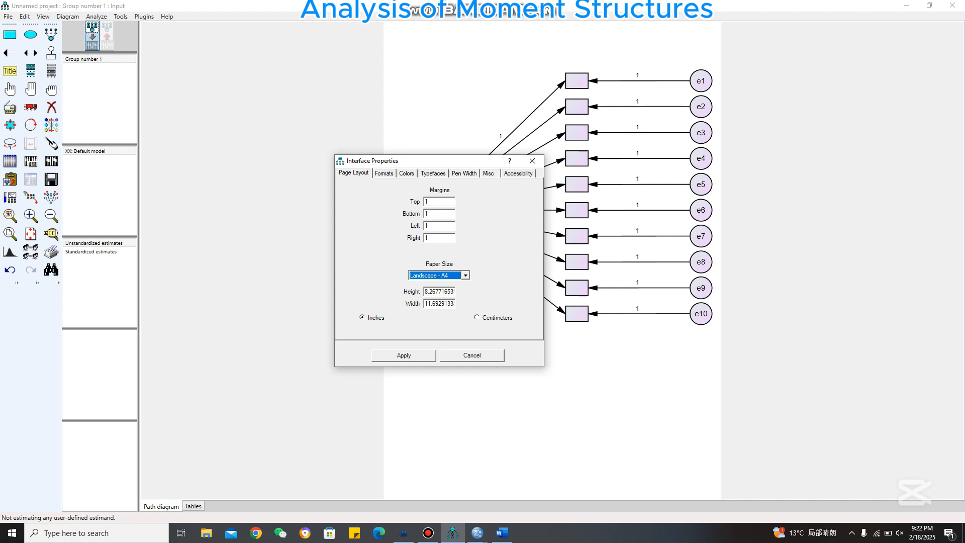
{"action": "left_click", "coordinate": [403, 355]}
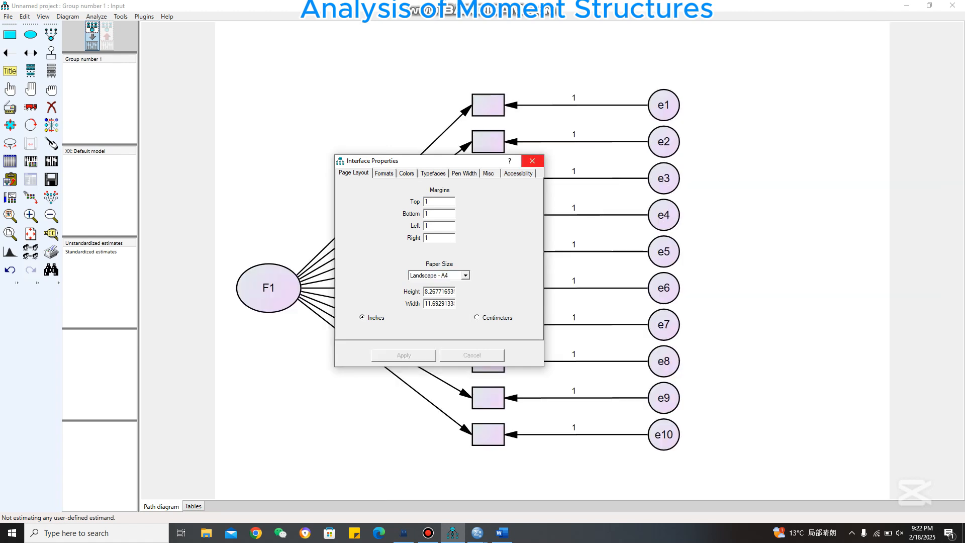
- Move the interface properties dialog off the diagram, set the paper size back to Portrait - A4, apply it and close the dialog
{"action": "left_click_drag", "start_coordinate": [432, 160], "coordinate": [824, 167]}
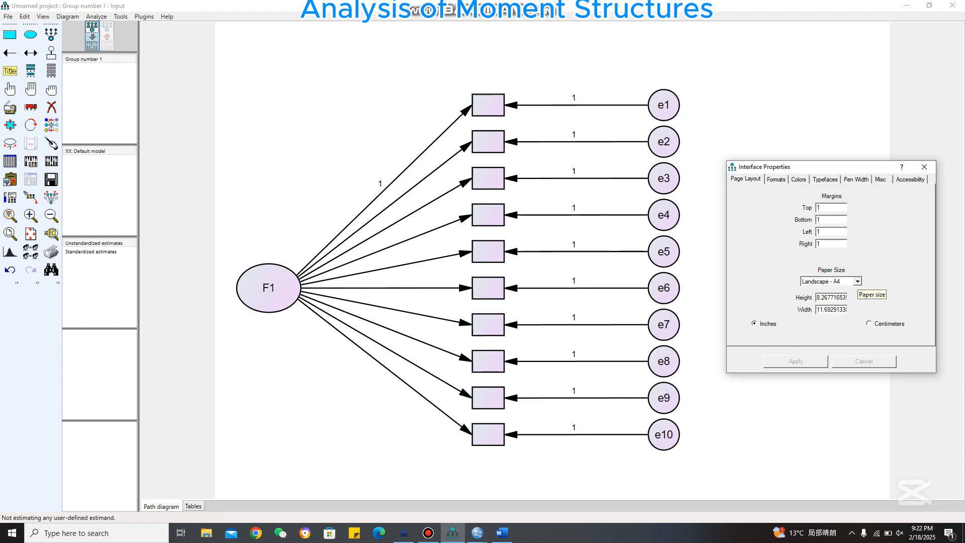
{"action": "left_click", "coordinate": [857, 281]}
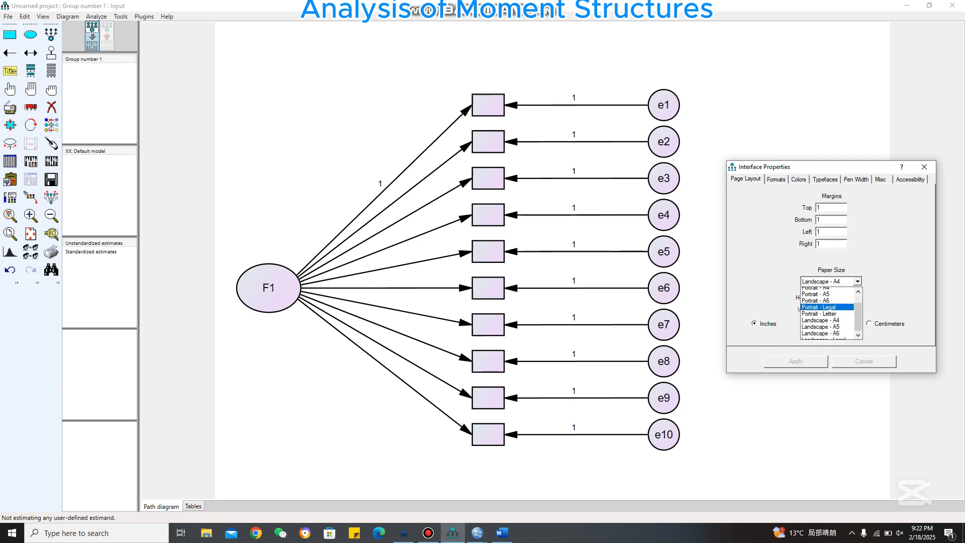
{"action": "scroll", "coordinate": [827, 302], "scroll_direction": "up", "scroll_amount": 1}
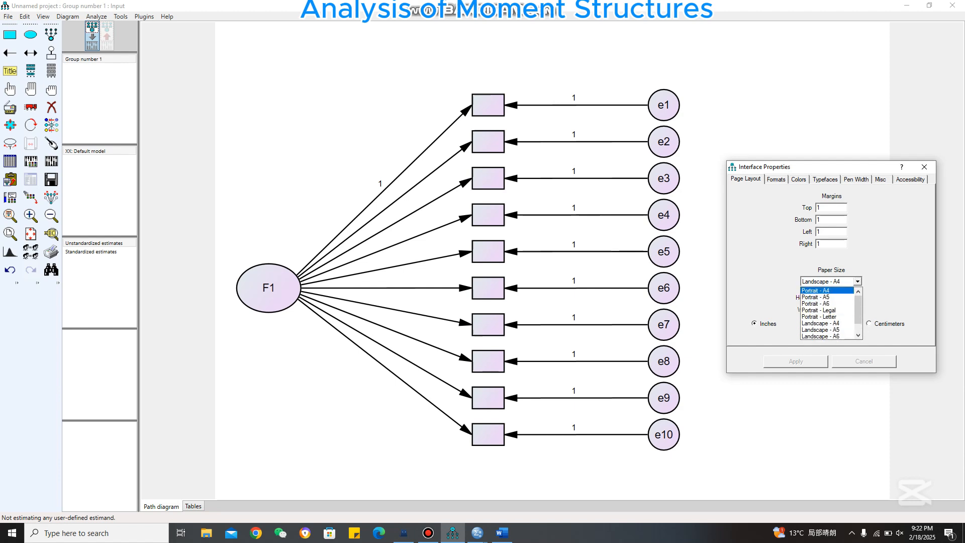
{"action": "left_click", "coordinate": [816, 290]}
{"action": "left_click", "coordinate": [796, 361]}
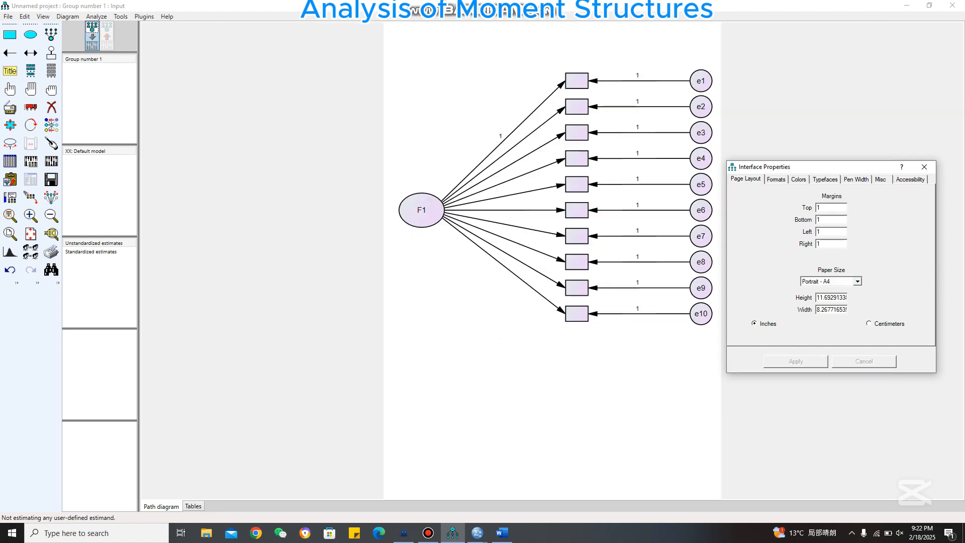
{"action": "left_click", "coordinate": [924, 166]}
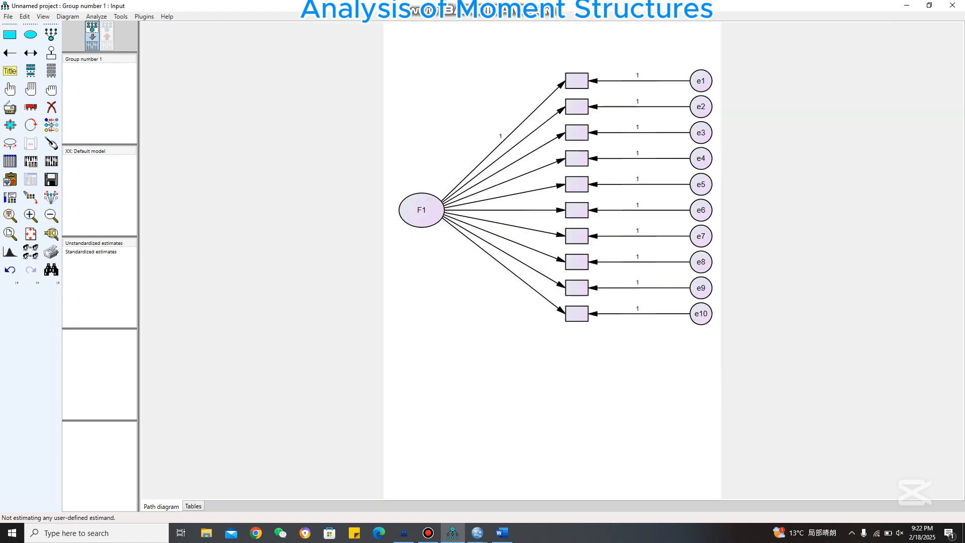